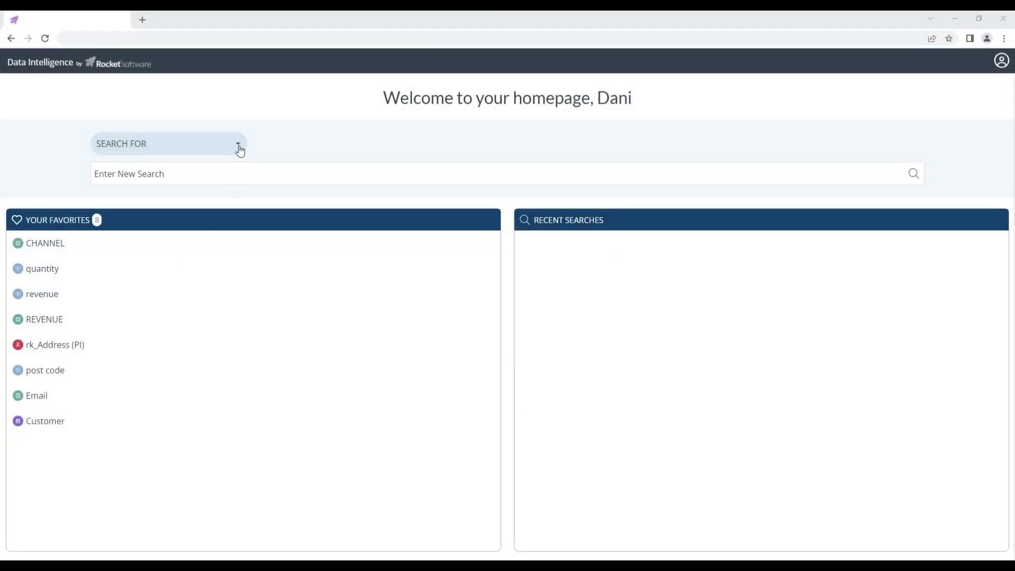
# Step: Filter the homepage search to Technical items in Sales > Accounts and search Email_address
pyautogui.click(239, 146)
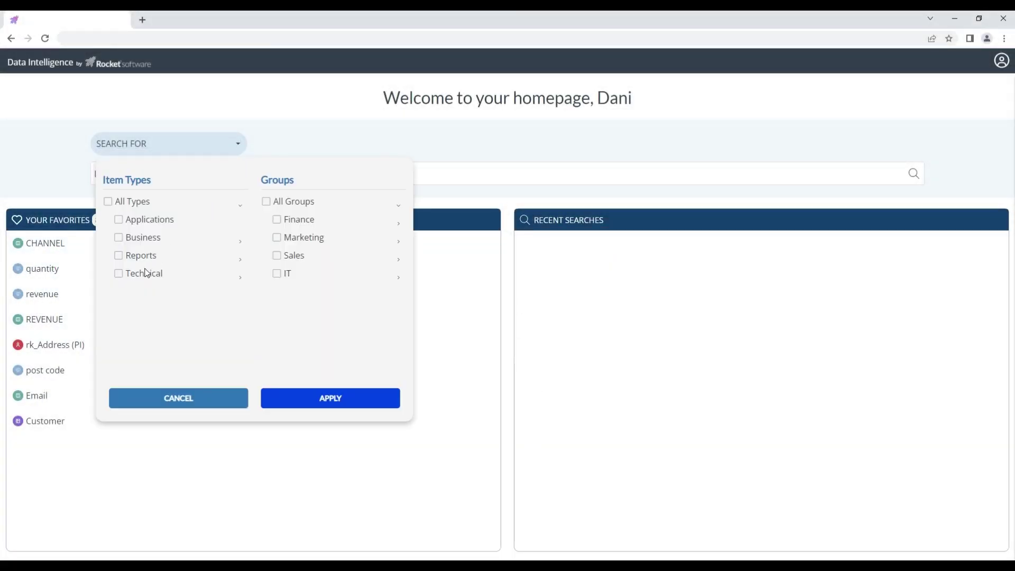
pyautogui.click(119, 273)
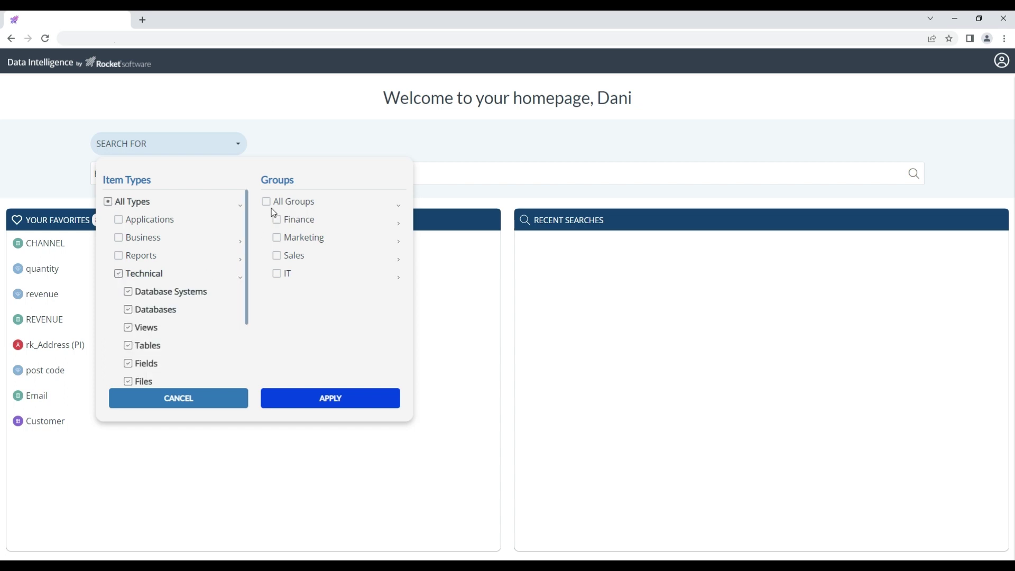
pyautogui.click(399, 261)
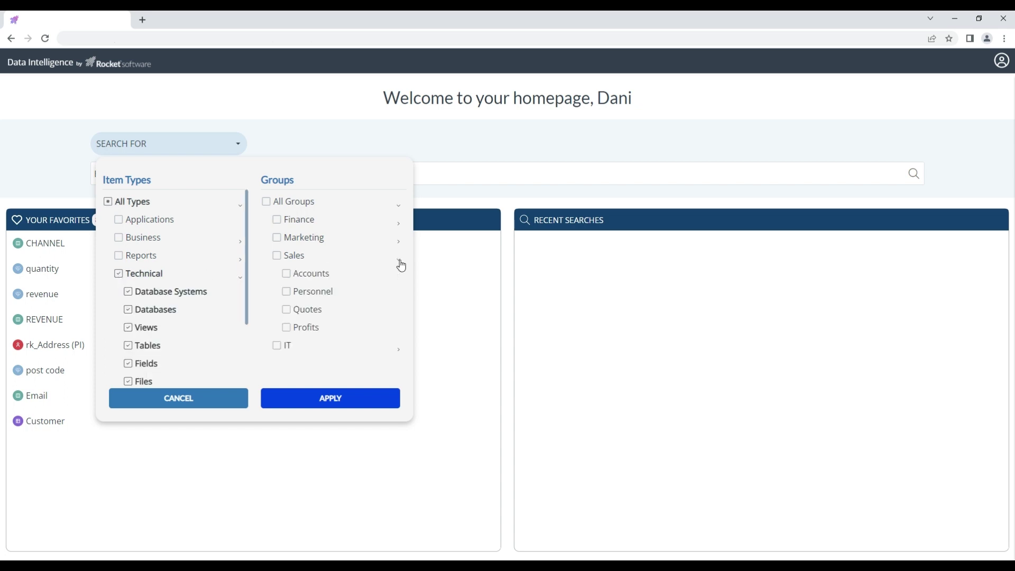
pyautogui.click(288, 273)
pyautogui.click(334, 399)
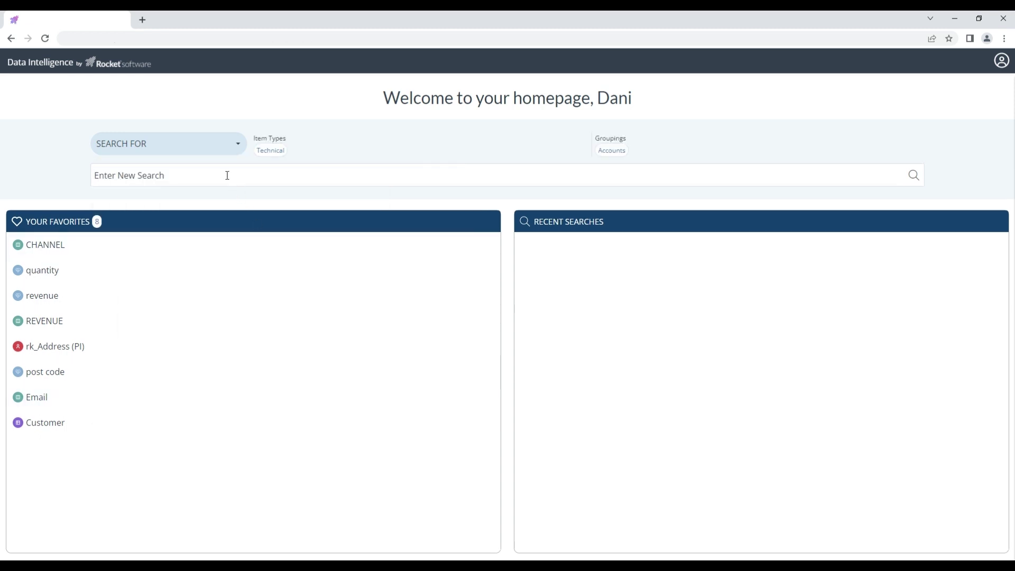
pyautogui.write('Email_address')
pyautogui.click(920, 178)
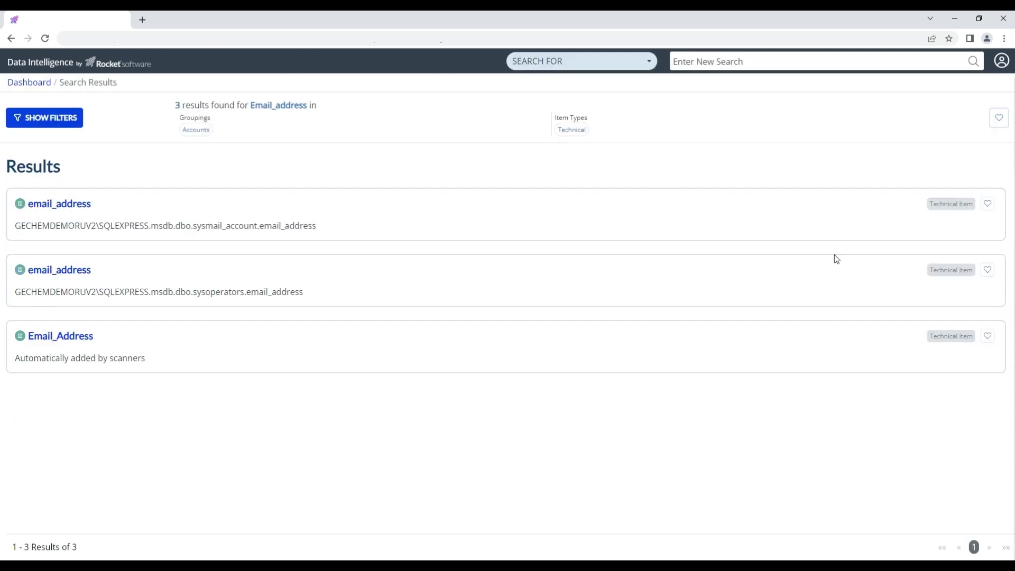
# Step: Review the result filters, close the filter panel, and open the Email_Address result
pyautogui.click(54, 121)
pyautogui.scroll(-1, 117, 264)
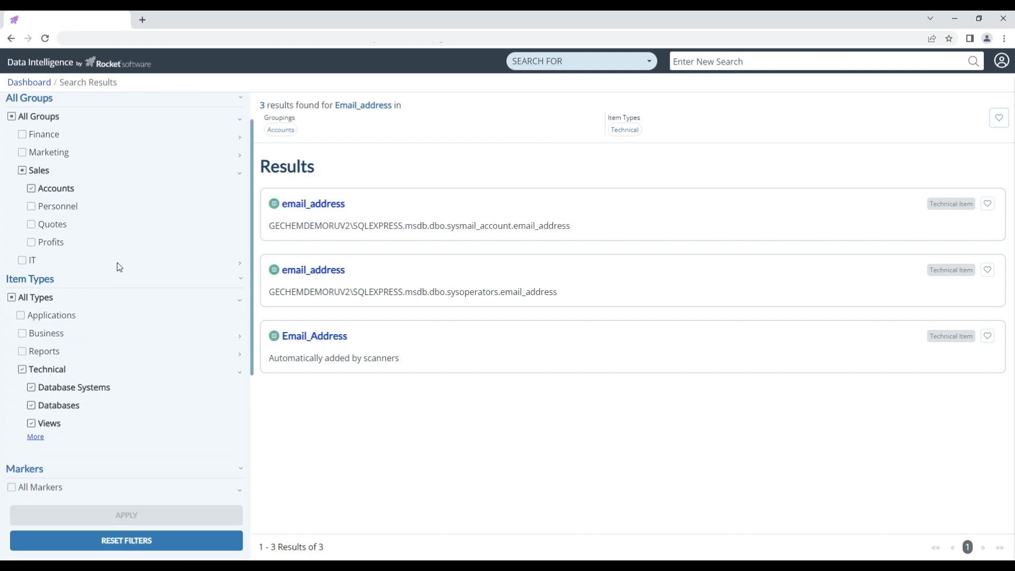
pyautogui.scroll(-2, 118, 265)
pyautogui.scroll(-1, 118, 266)
pyautogui.scroll(-1, 117, 267)
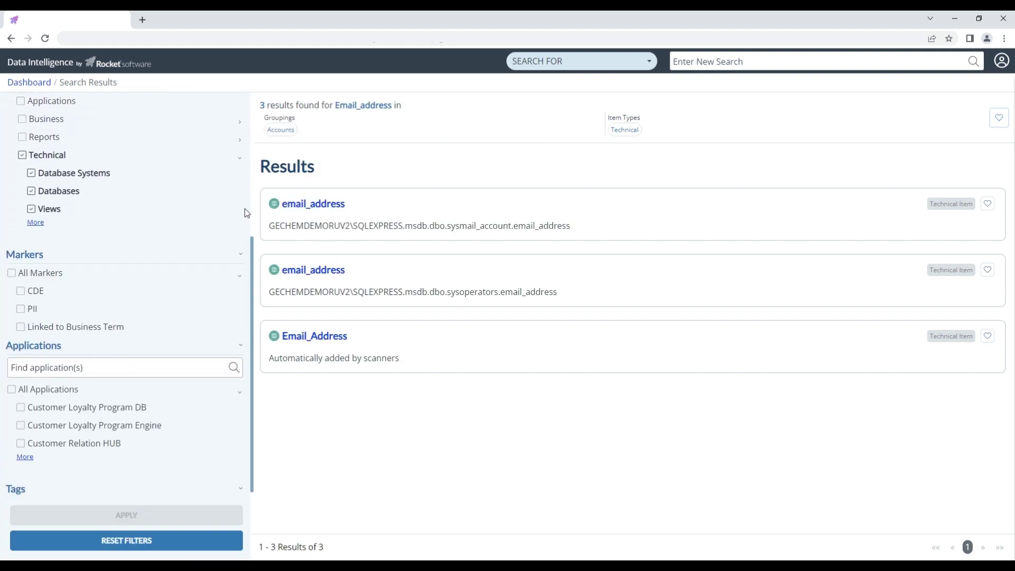
pyautogui.scroll(2, 203, 169)
pyautogui.scroll(3, 203, 169)
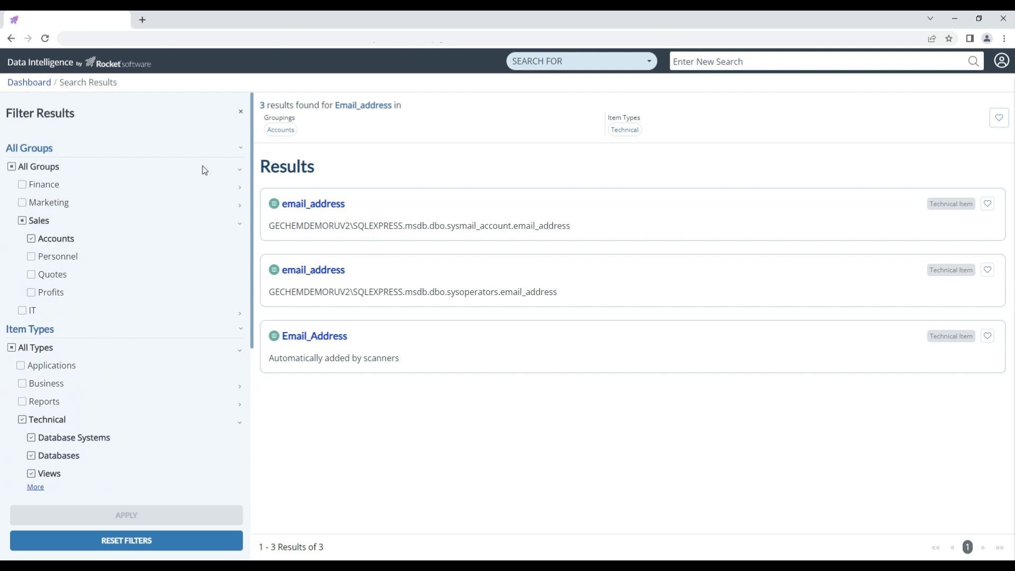
pyautogui.click(241, 113)
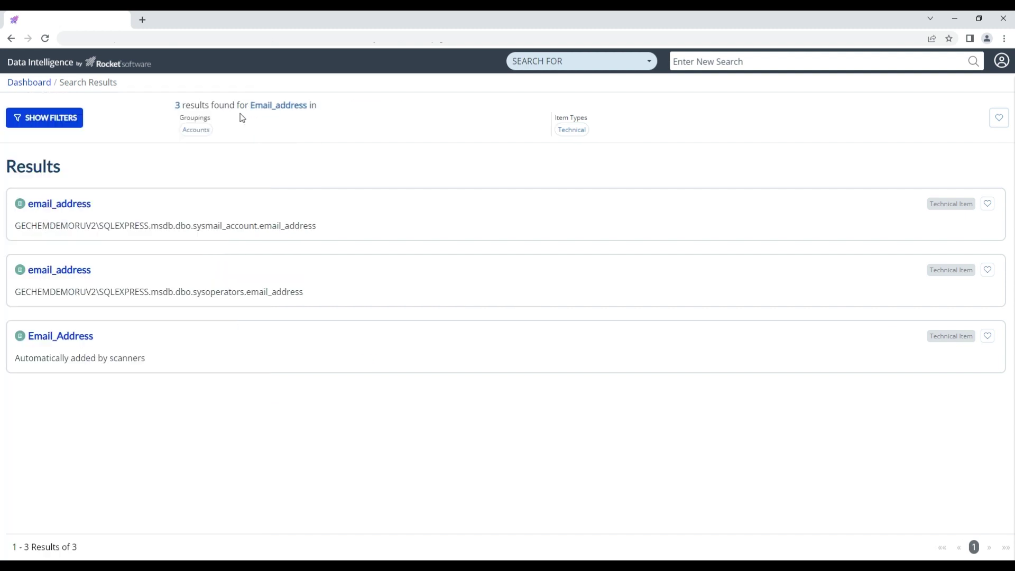
pyautogui.click(81, 344)
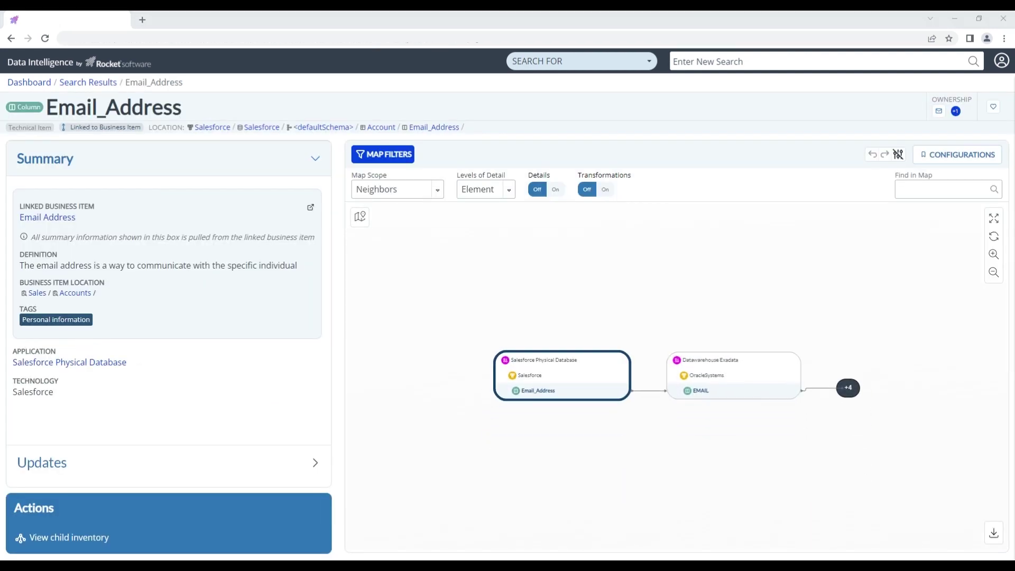
# Step: Expand the +4, +1 and +2 lineage bubbles to reveal BIS Mart and USER_ID, then zoom out
pyautogui.click(849, 389)
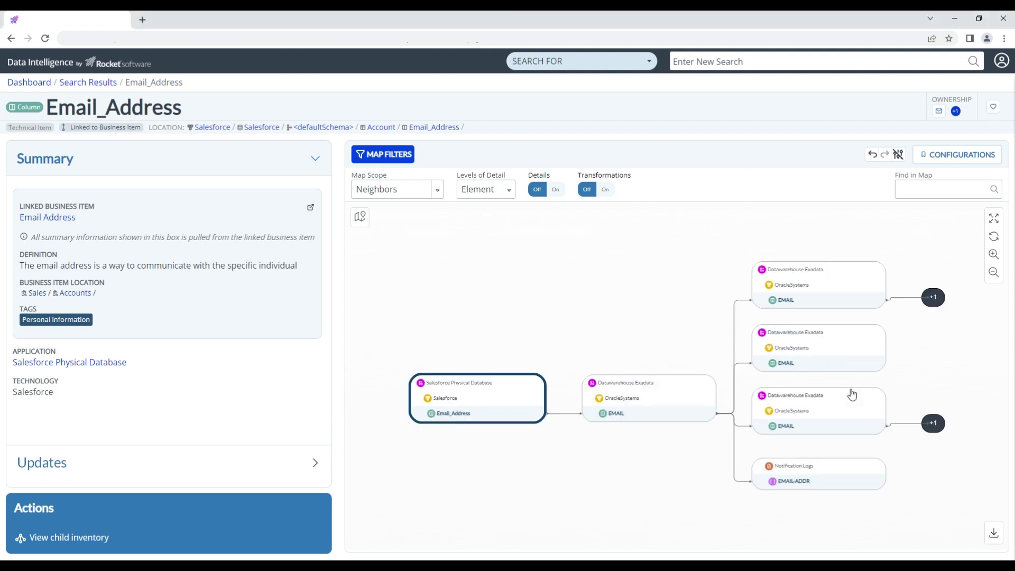
pyautogui.click(932, 424)
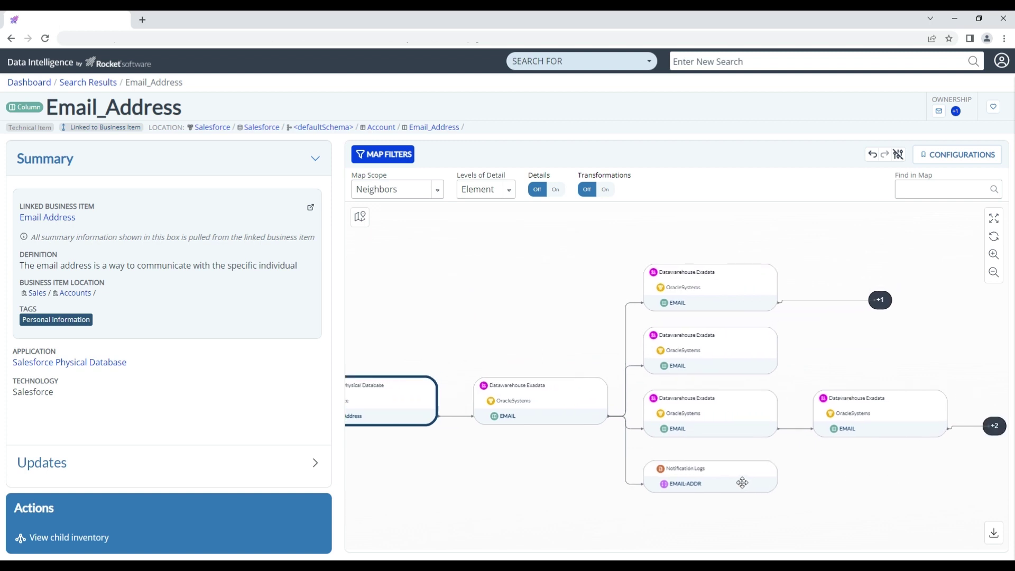
pyautogui.click(994, 426)
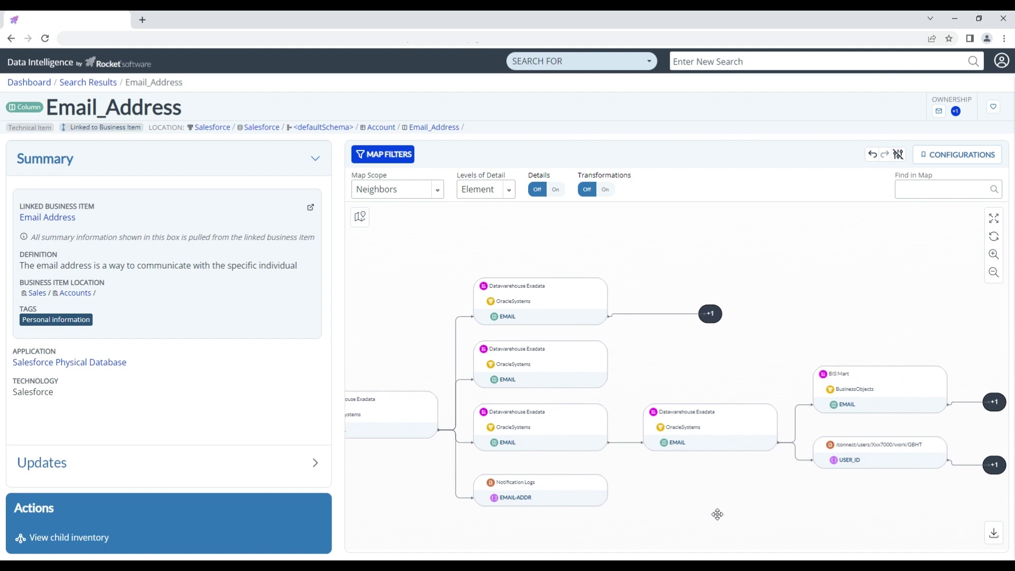
pyautogui.click(994, 271)
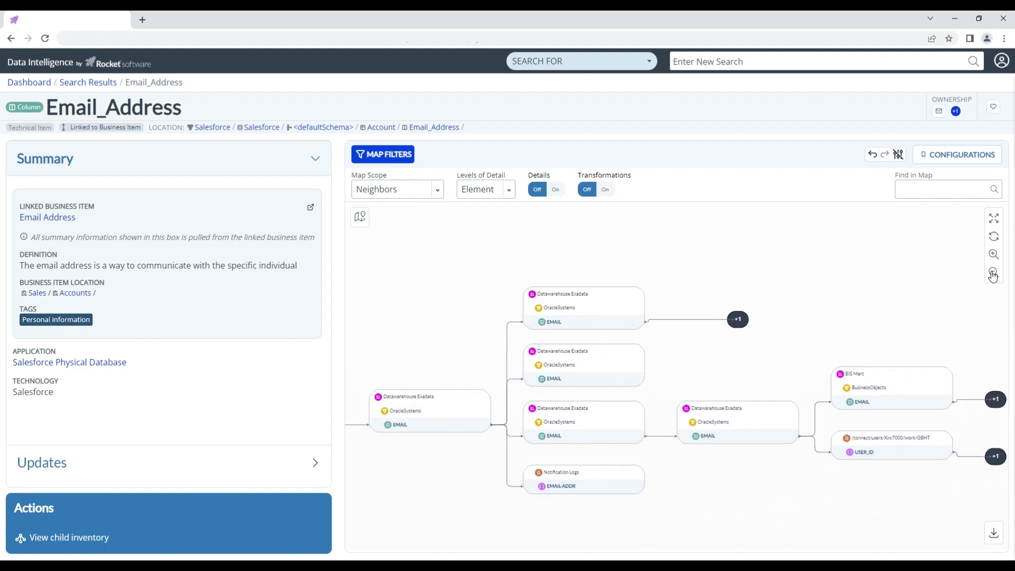
# Step: Set Map Scope to Full Lineage and expand the map to full page width, zoomed out
pyautogui.click(435, 192)
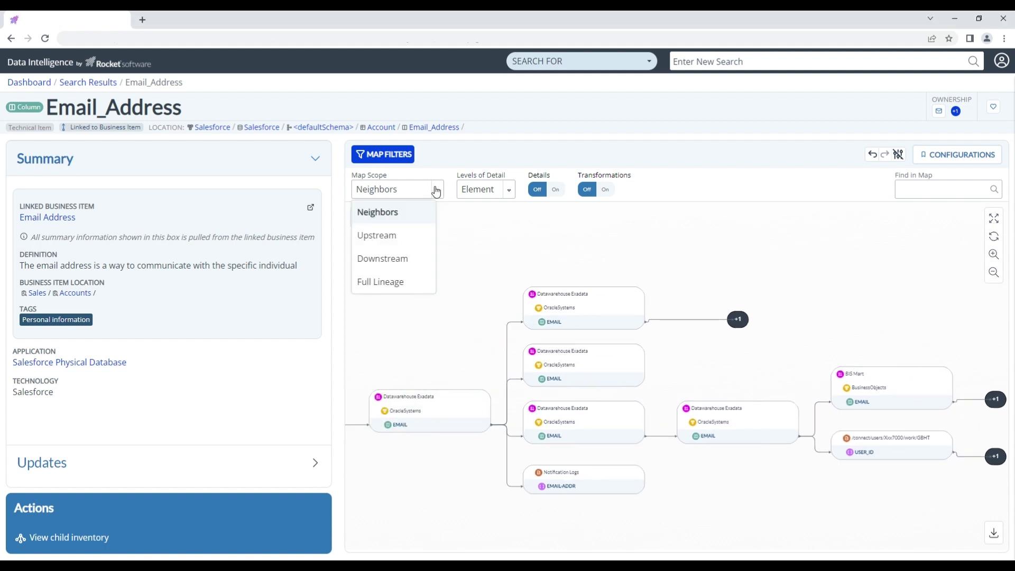
pyautogui.click(407, 282)
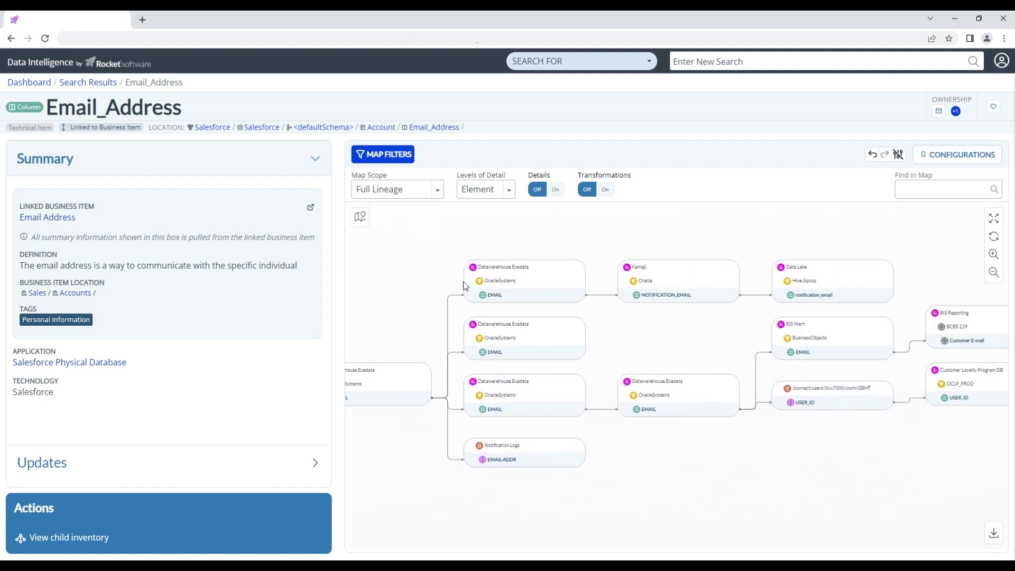
pyautogui.click(993, 220)
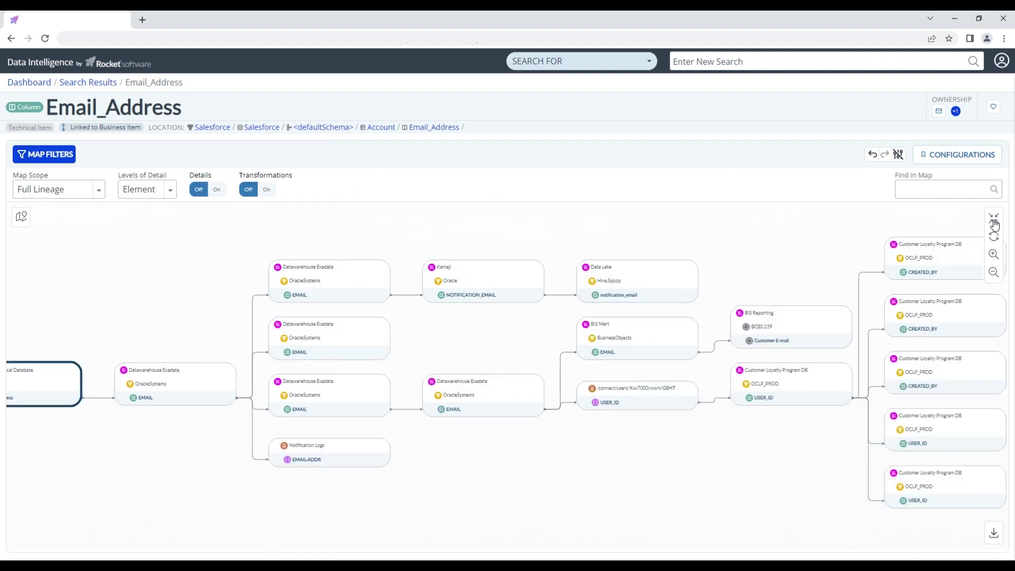
pyautogui.click(995, 274)
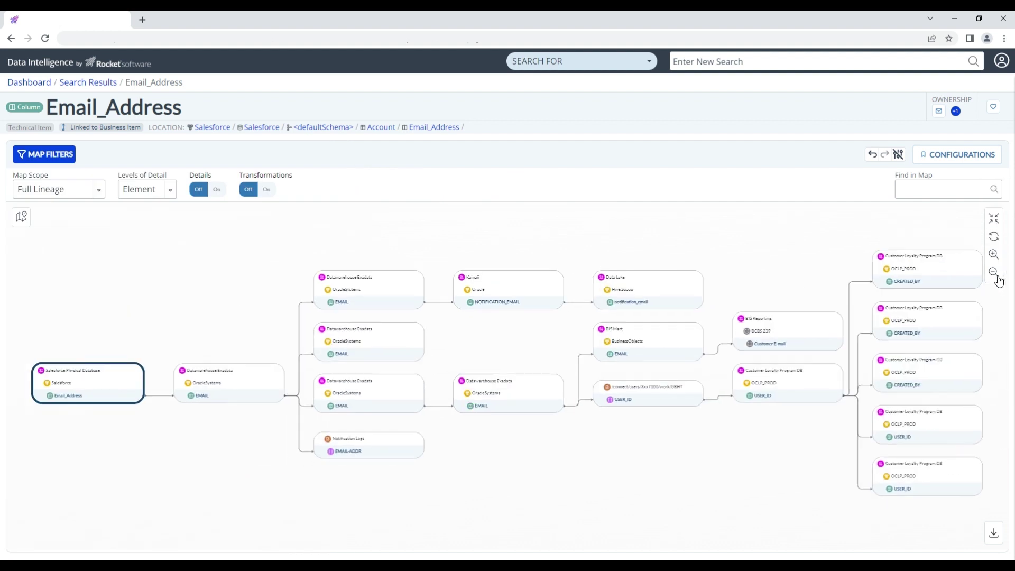
# Step: View the lineage at Package/System level of detail
pyautogui.click(170, 193)
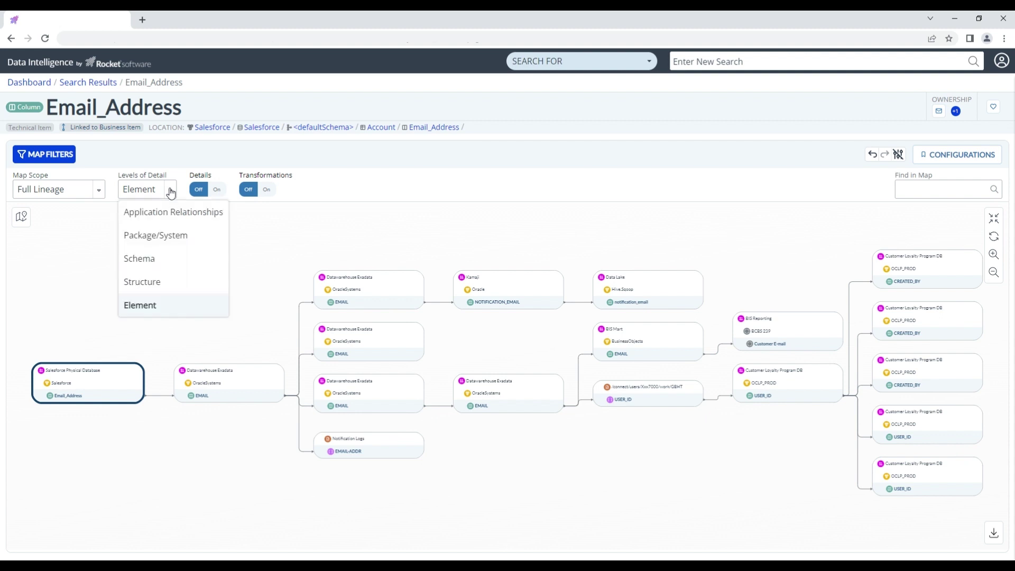
pyautogui.click(173, 235)
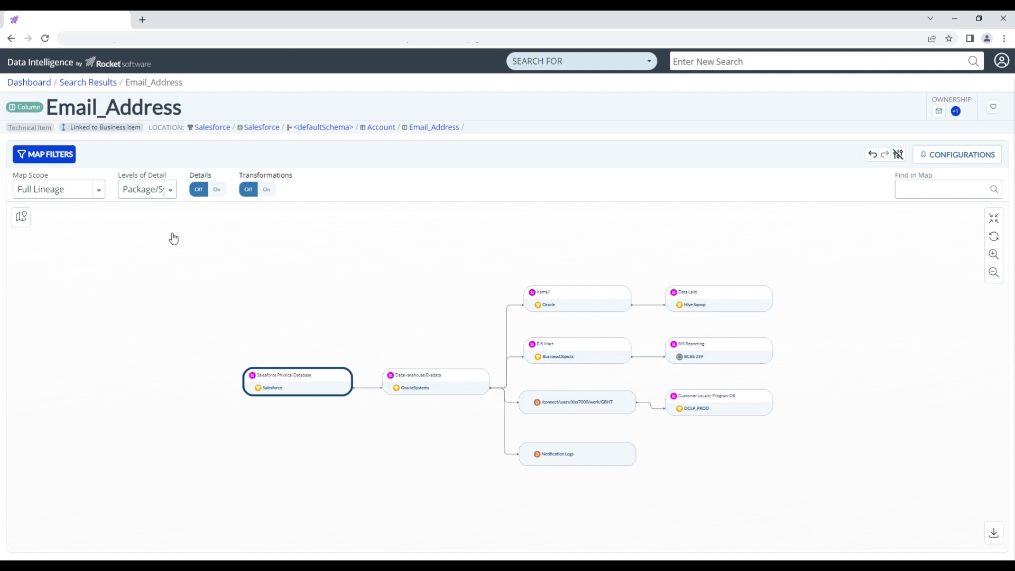
pyautogui.click(172, 191)
# Step: Return to Element detail with node Details and Transformations switched on
pyautogui.click(163, 303)
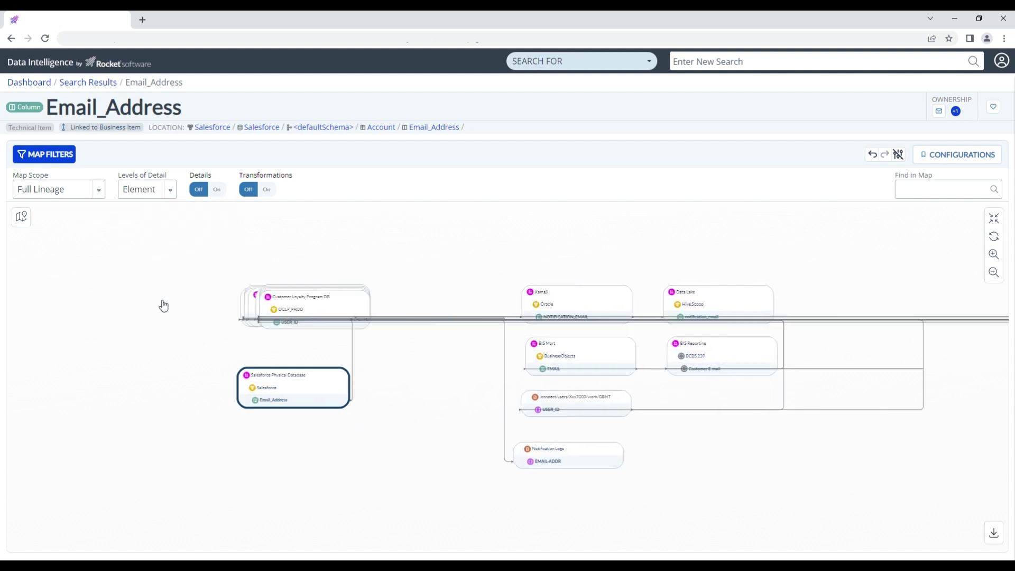
pyautogui.click(217, 190)
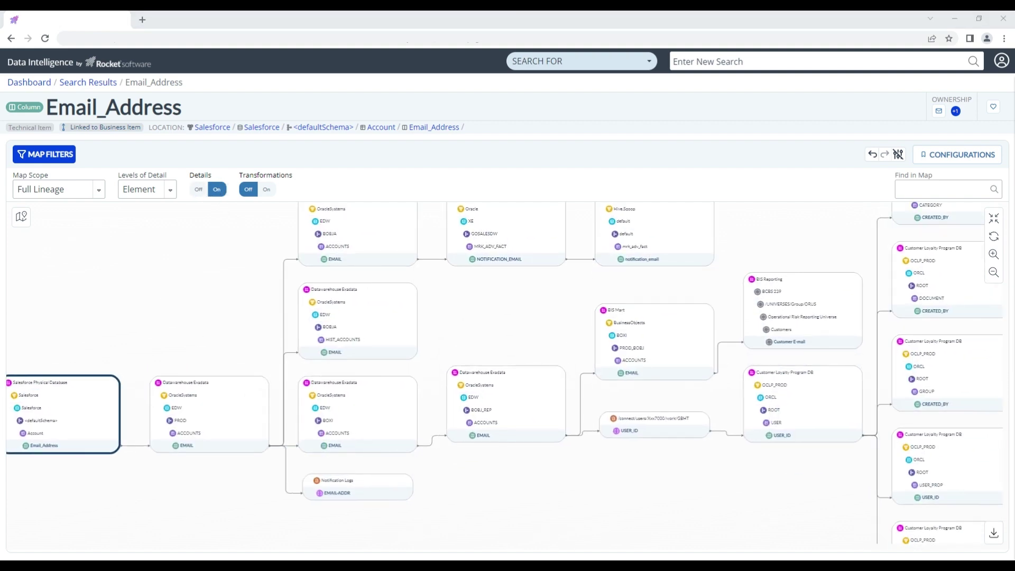
pyautogui.click(267, 189)
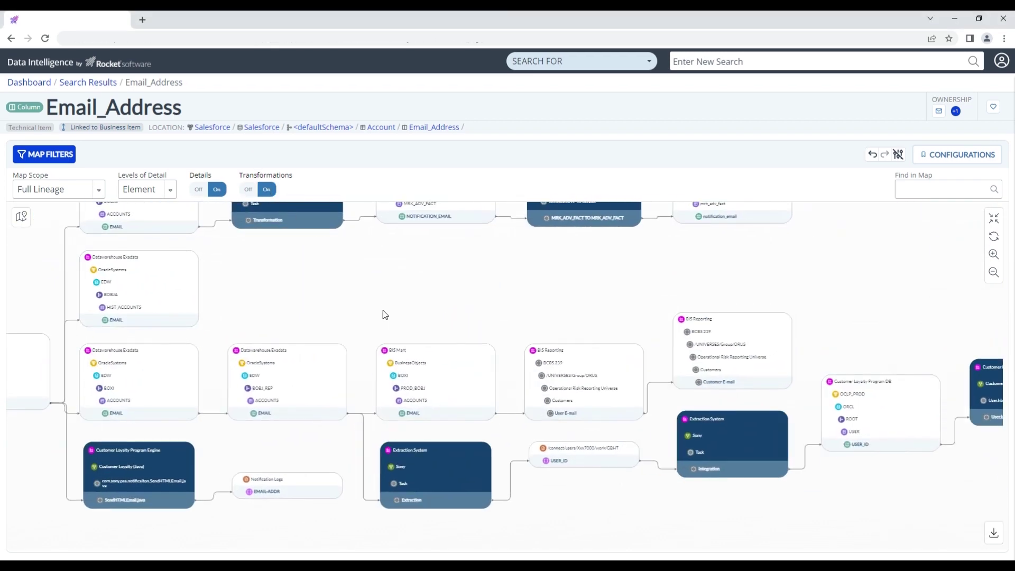
# Step: Pan and zoom out over the transformation steps, then switch Transformations off
pyautogui.moveTo(393, 294)
pyautogui.mouseDown()
pyautogui.moveTo(437, 386)
pyautogui.moveTo(764, 399)
pyautogui.moveTo(455, 312)
pyautogui.moveTo(195, 316)
pyautogui.mouseUp()
pyautogui.click(993, 273)
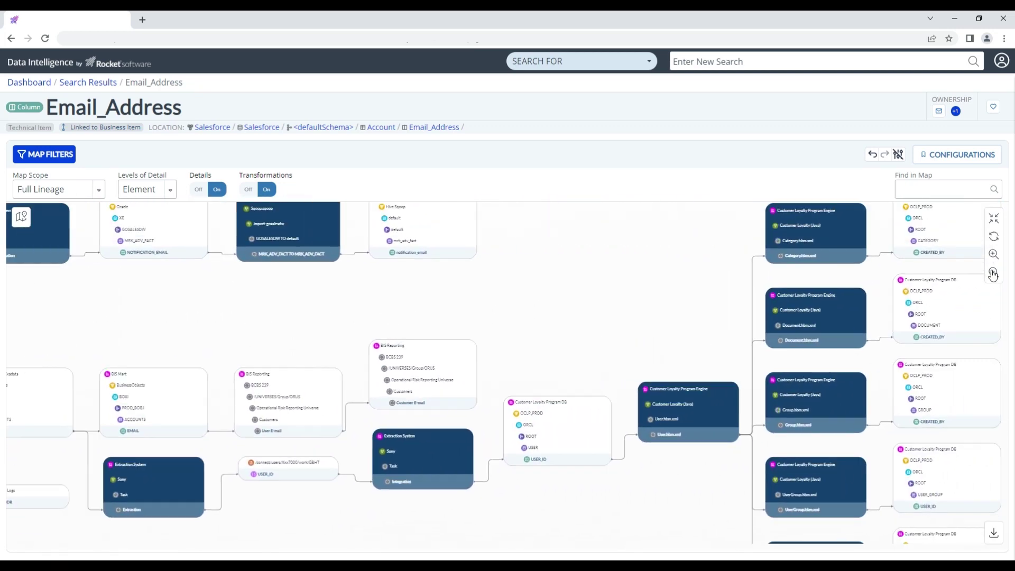
pyautogui.click(994, 273)
pyautogui.click(248, 189)
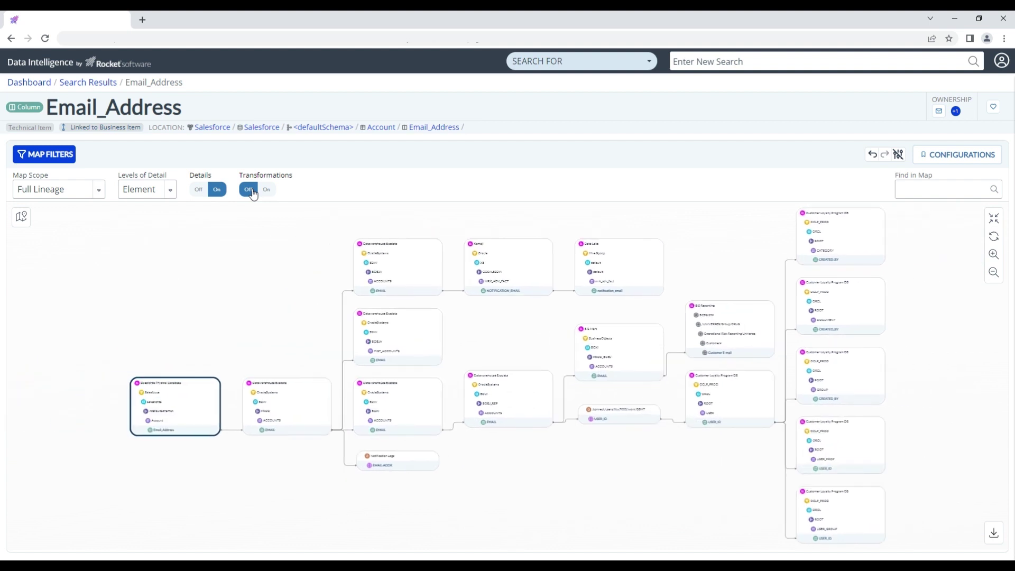
# Step: Check then uncheck All Groups in Map Filters and close the panel without filtering
pyautogui.click(47, 154)
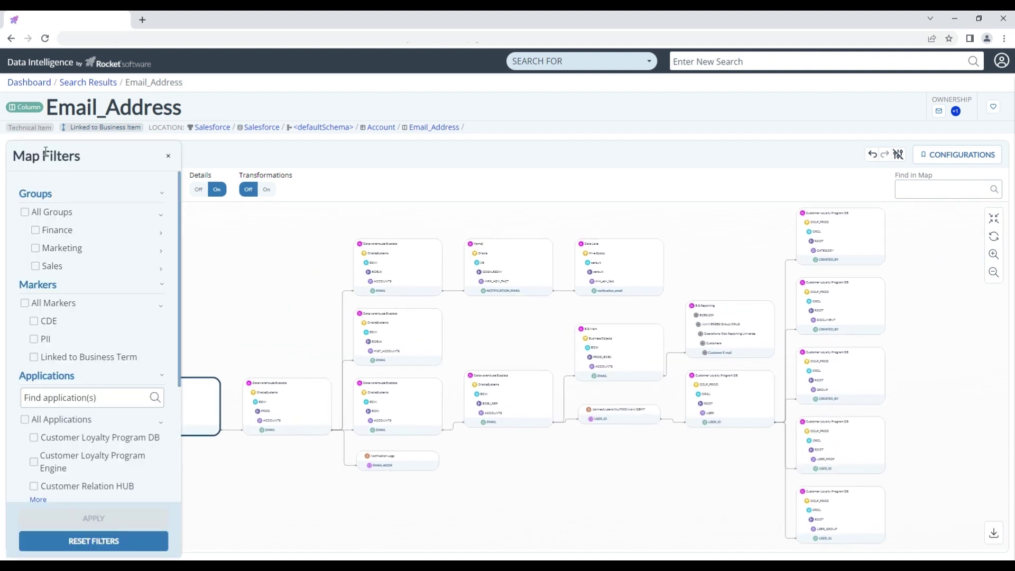
pyautogui.scroll(-1, 101, 316)
pyautogui.scroll(-1, 101, 316)
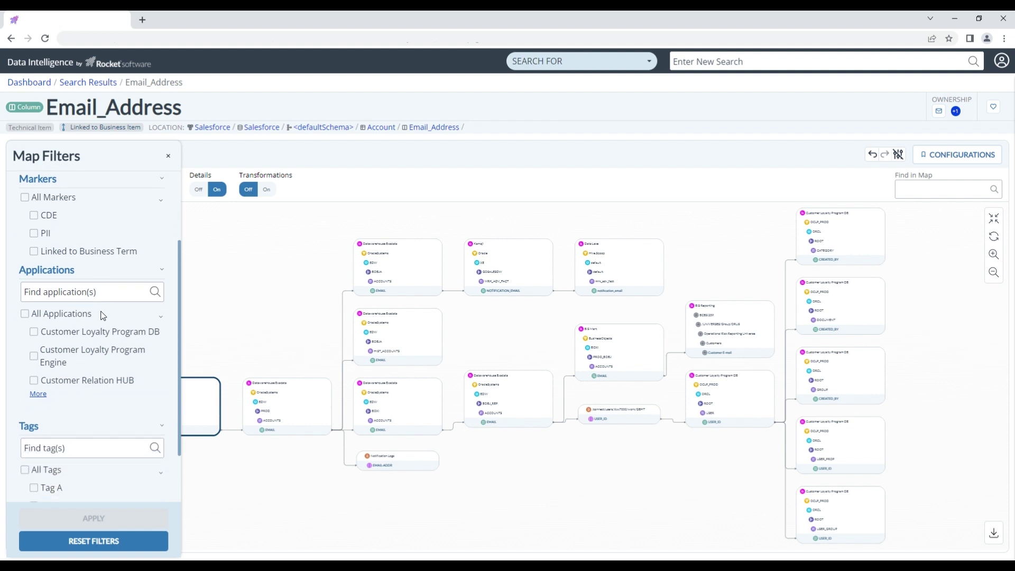
pyautogui.scroll(1, 101, 316)
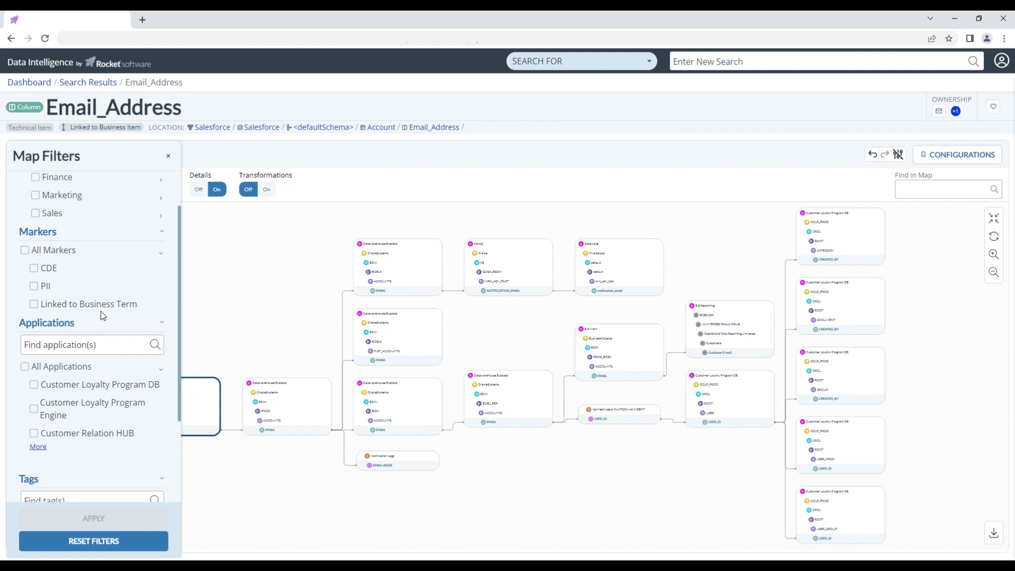
pyautogui.scroll(1, 101, 316)
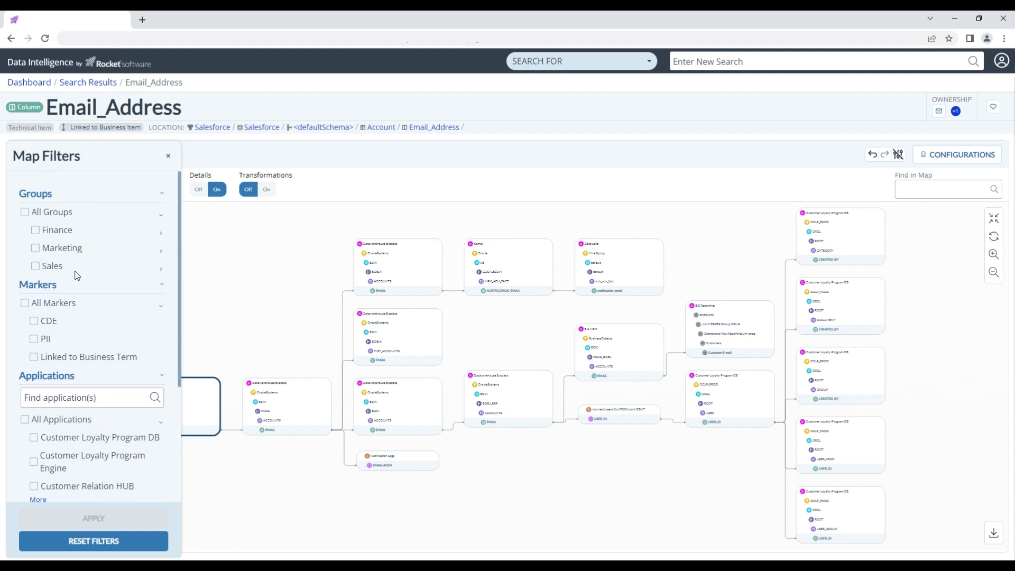
pyautogui.click(24, 212)
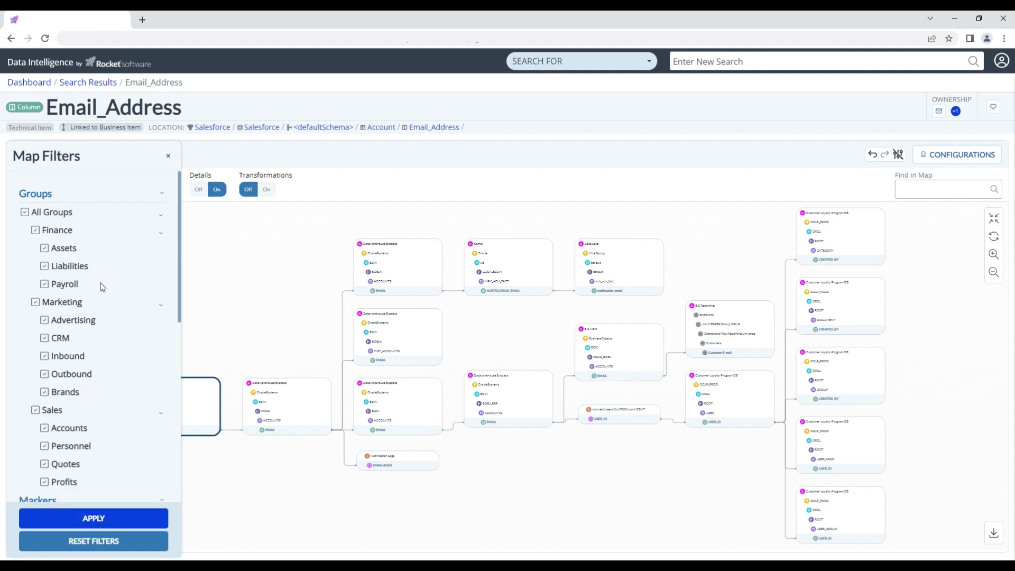
pyautogui.click(25, 211)
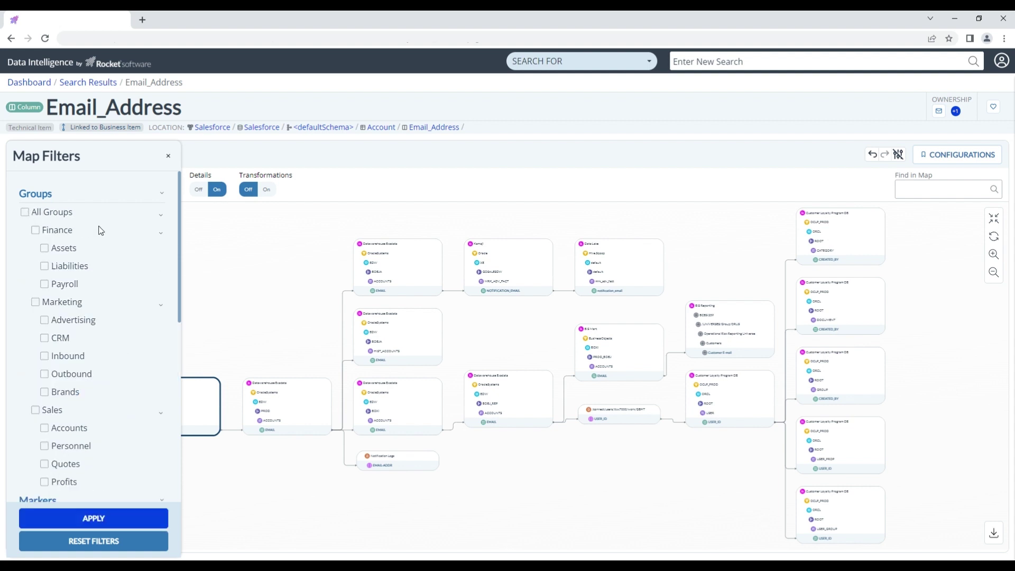
pyautogui.click(168, 157)
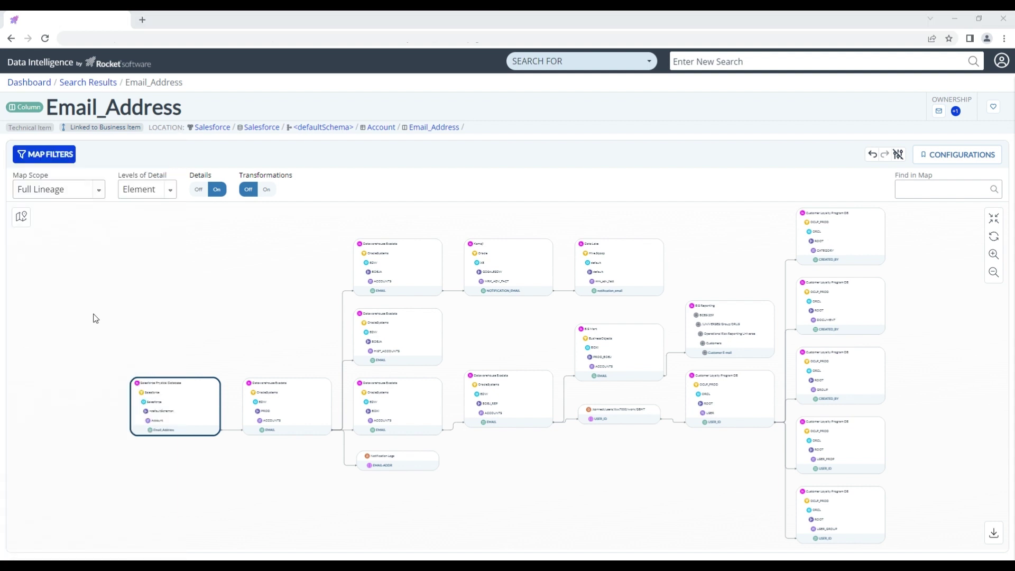
# Step: Save the view as 'Email PI Lineage', then reapply it after switching to None
pyautogui.click(962, 153)
pyautogui.write('Email PI')
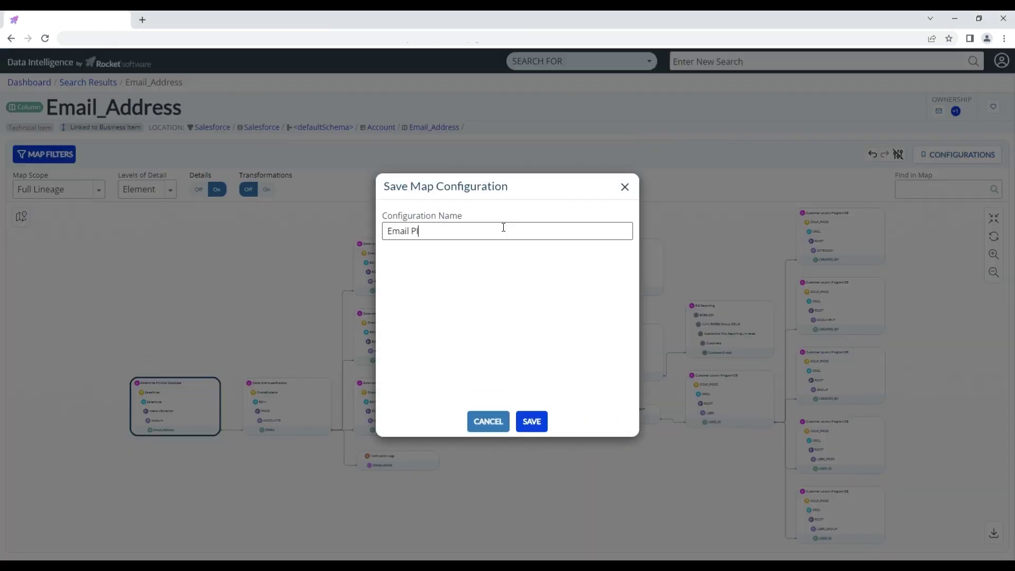
pyautogui.write(' Lineage')
pyautogui.click(532, 422)
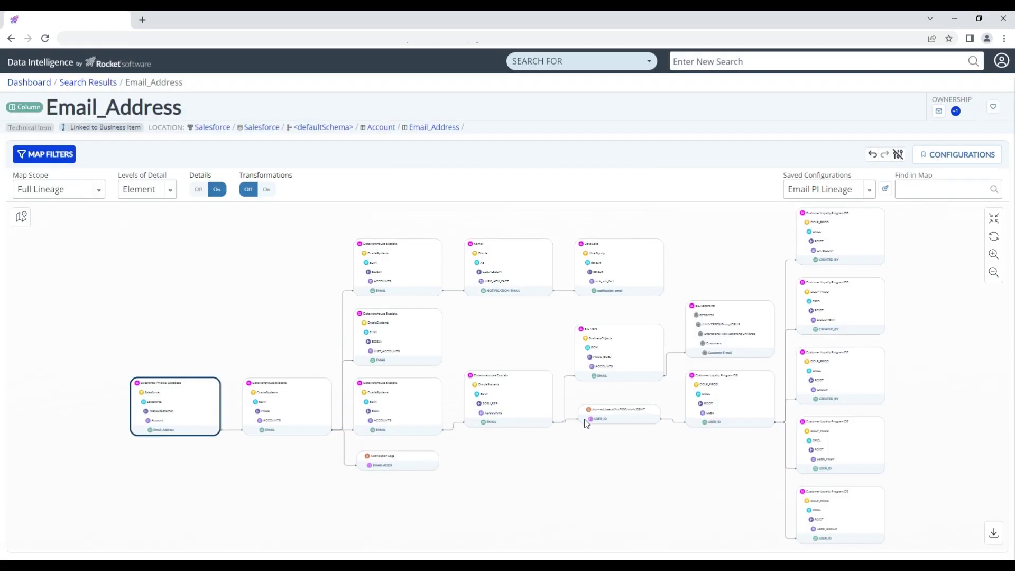
pyautogui.click(873, 191)
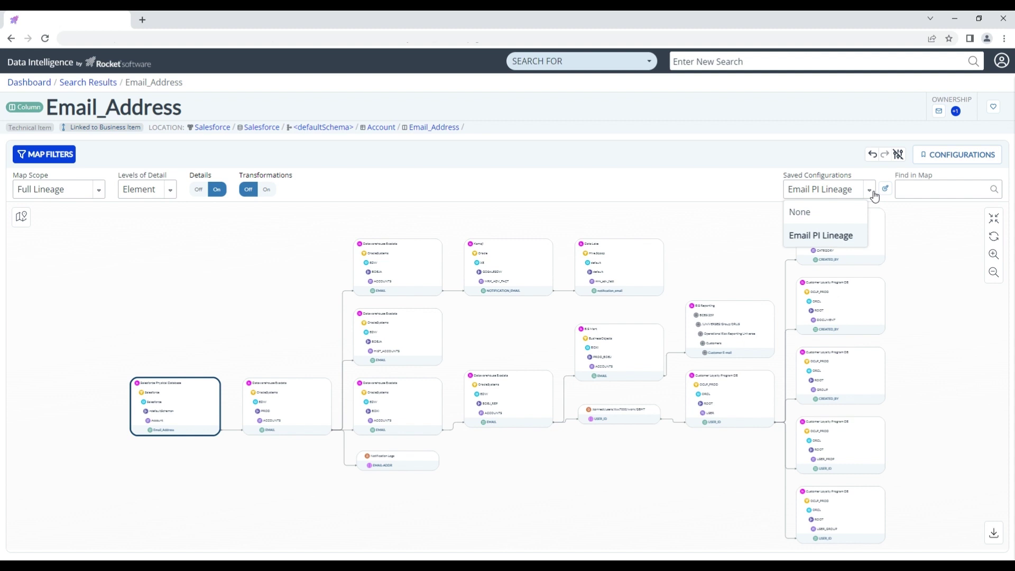
pyautogui.click(832, 213)
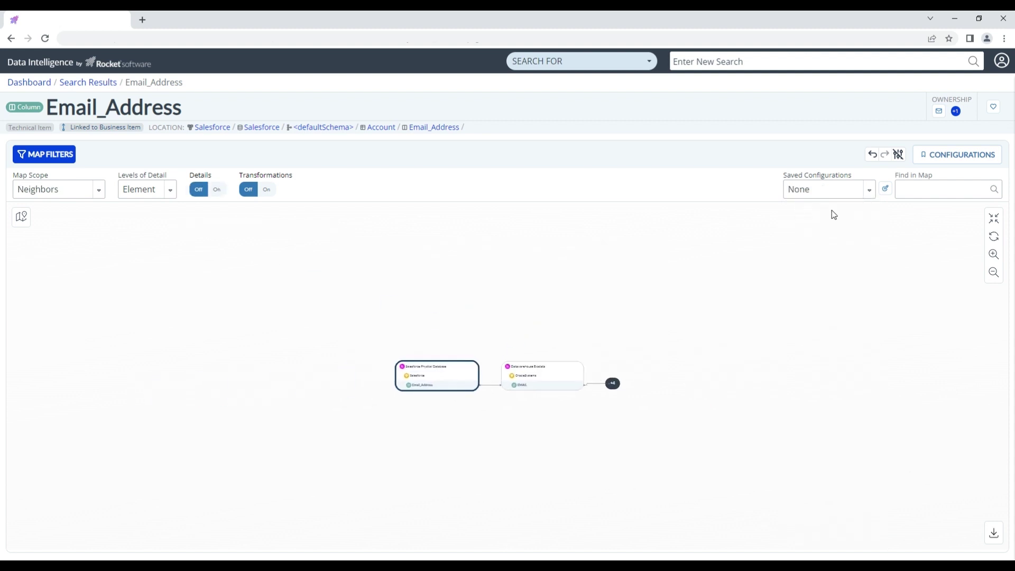
pyautogui.click(870, 190)
pyautogui.click(829, 234)
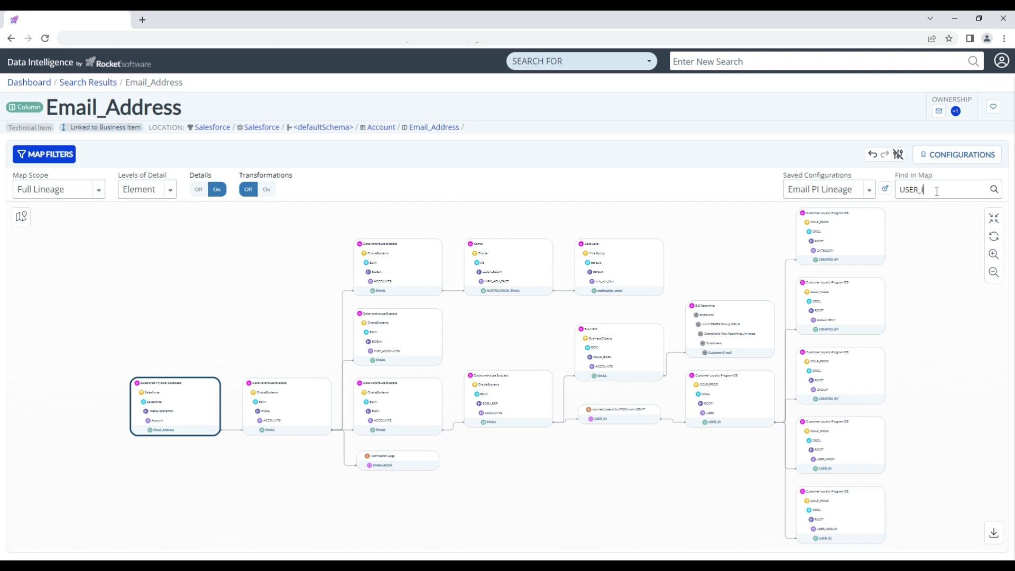
# Step: Find USER_ID in the map and zoom in on its matches
pyautogui.click(993, 190)
pyautogui.click(920, 261)
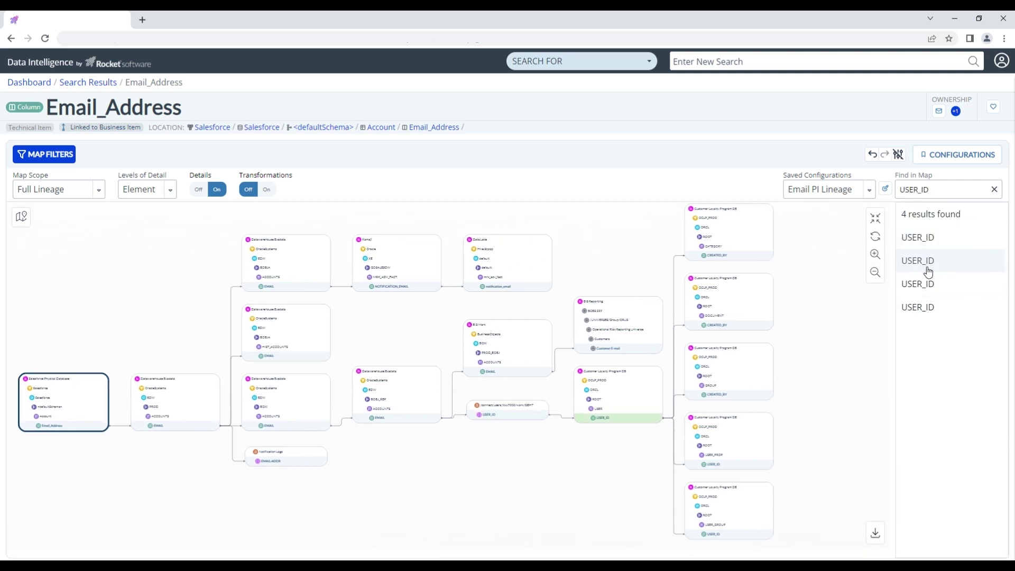
pyautogui.click(929, 284)
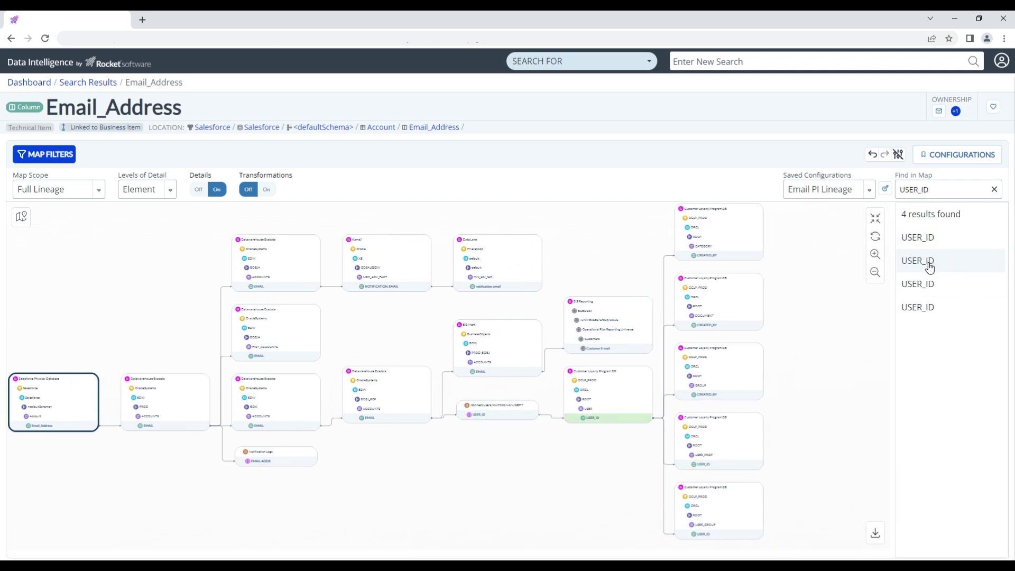
pyautogui.click(875, 255)
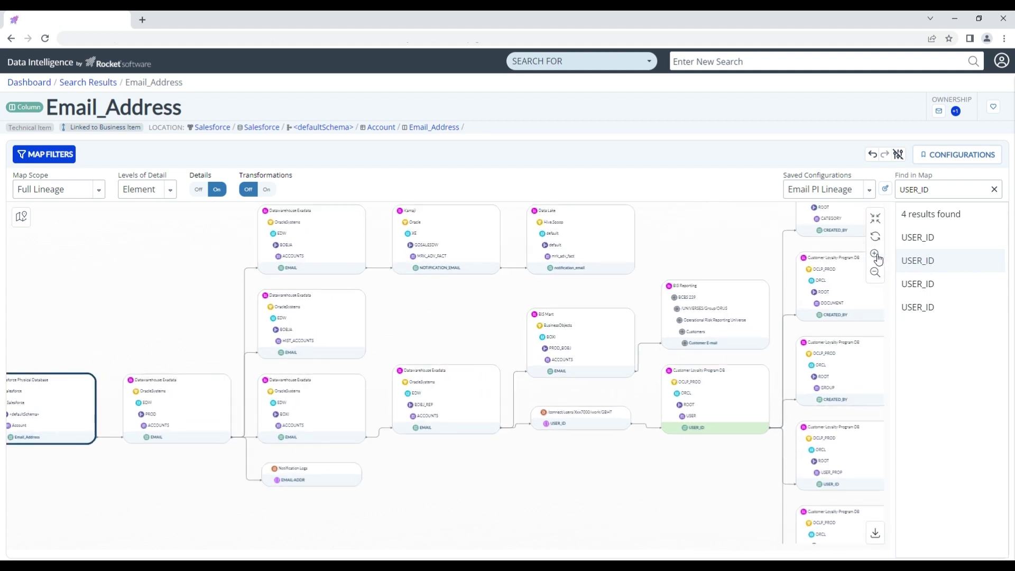
# Step: Highlight the route through the USER_ID node and view it zoomed out
pyautogui.click(690, 427)
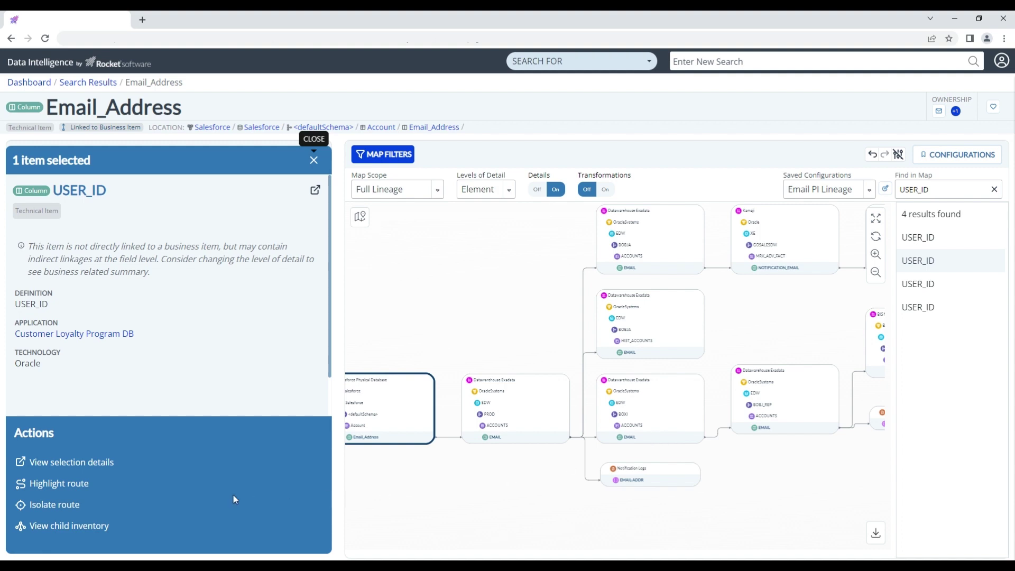
pyautogui.click(60, 486)
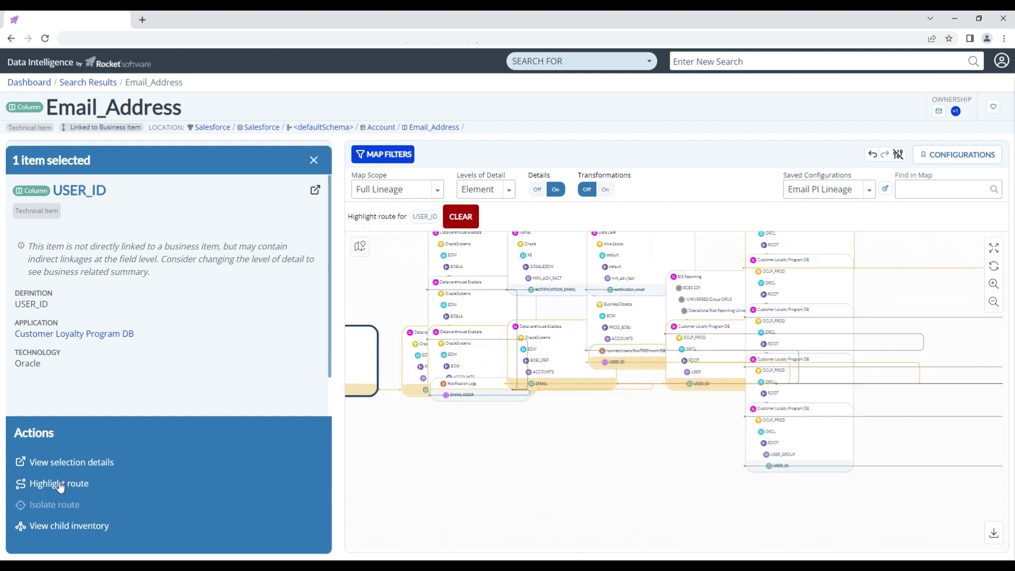
pyautogui.click(996, 250)
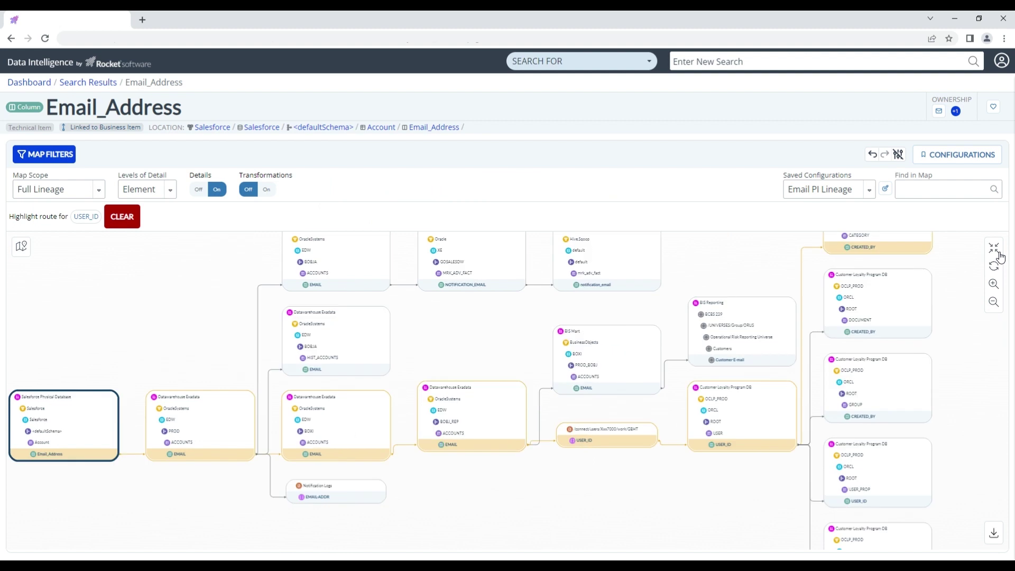
pyautogui.click(994, 303)
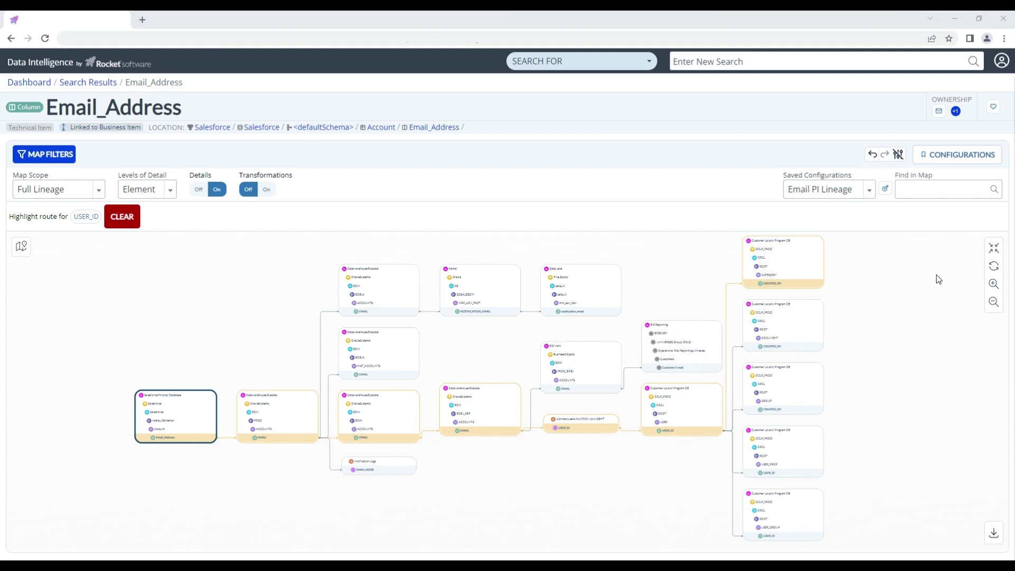
pyautogui.click(994, 248)
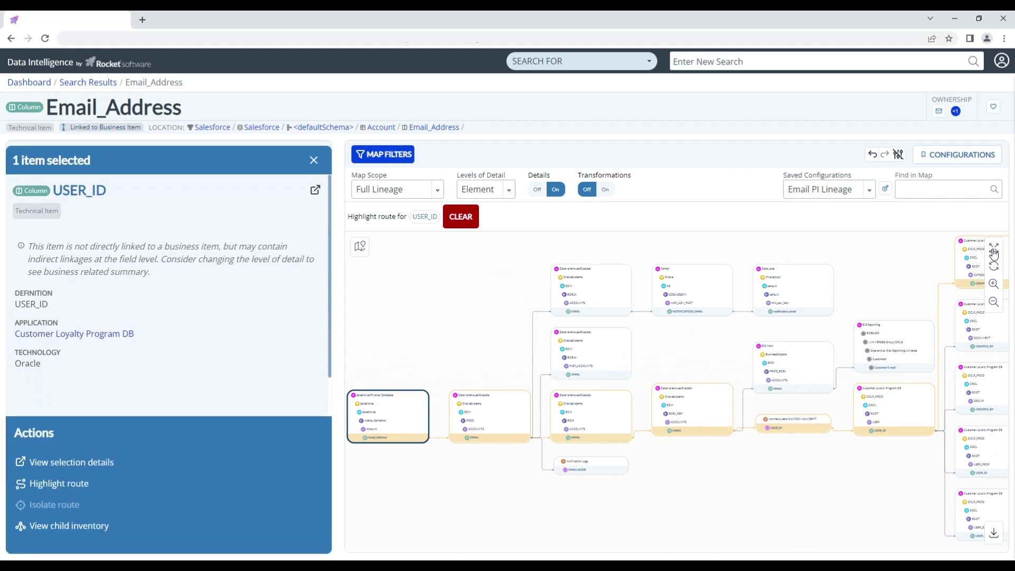
pyautogui.click(464, 218)
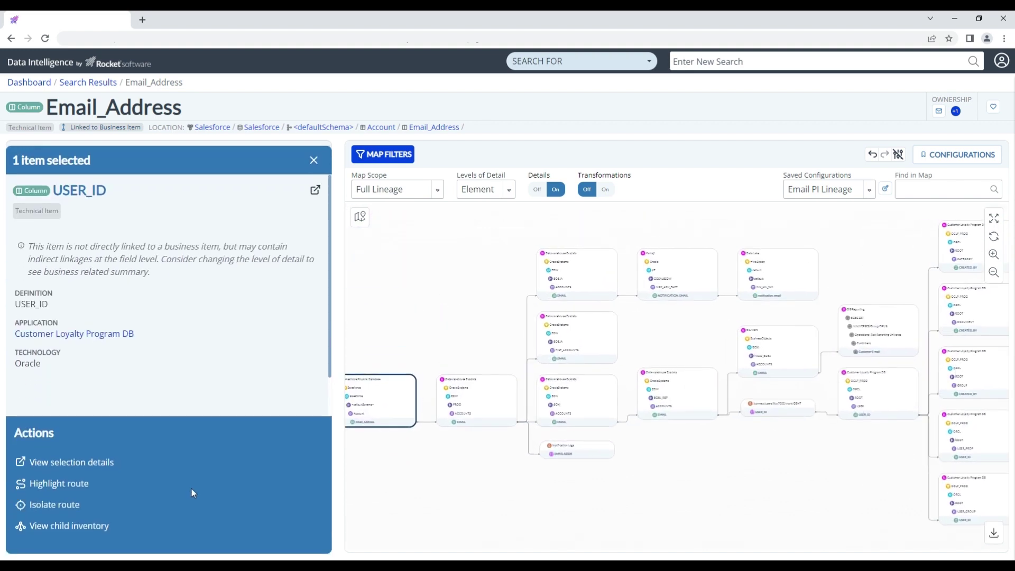
# Step: Isolate the USER_ID route, close the details panel, then restore the full graph
pyautogui.click(41, 506)
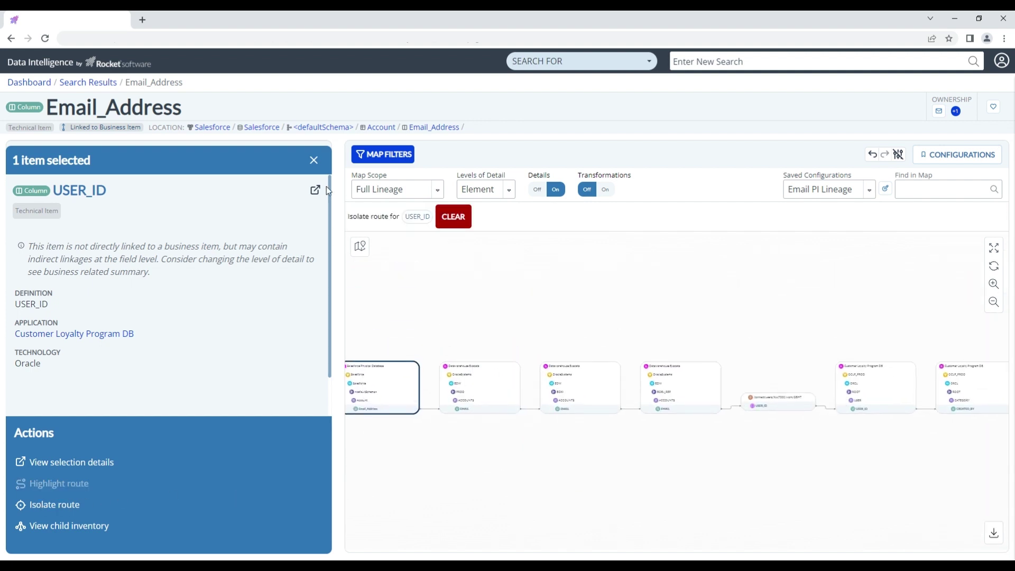
pyautogui.click(314, 160)
pyautogui.click(994, 248)
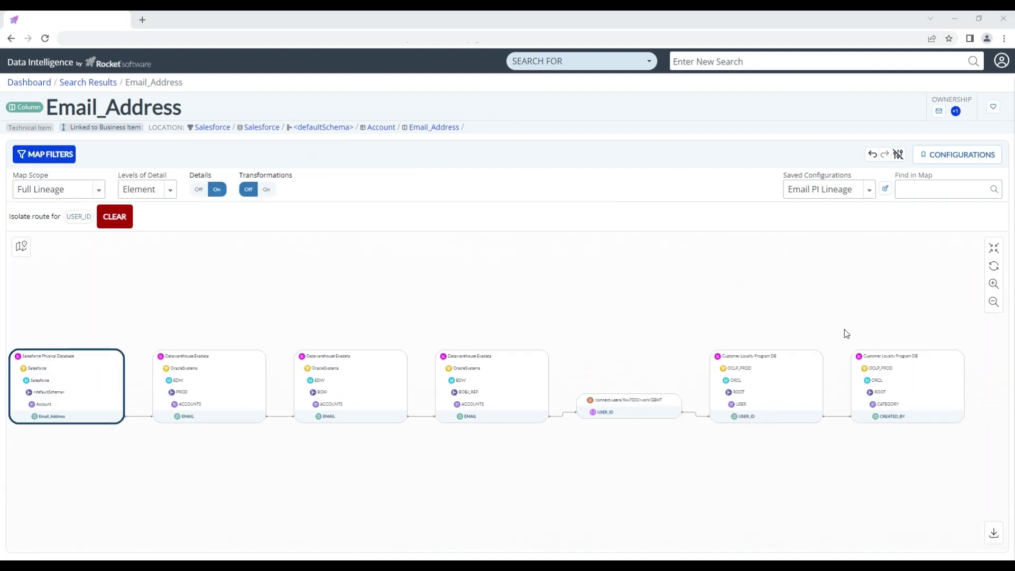
pyautogui.click(872, 155)
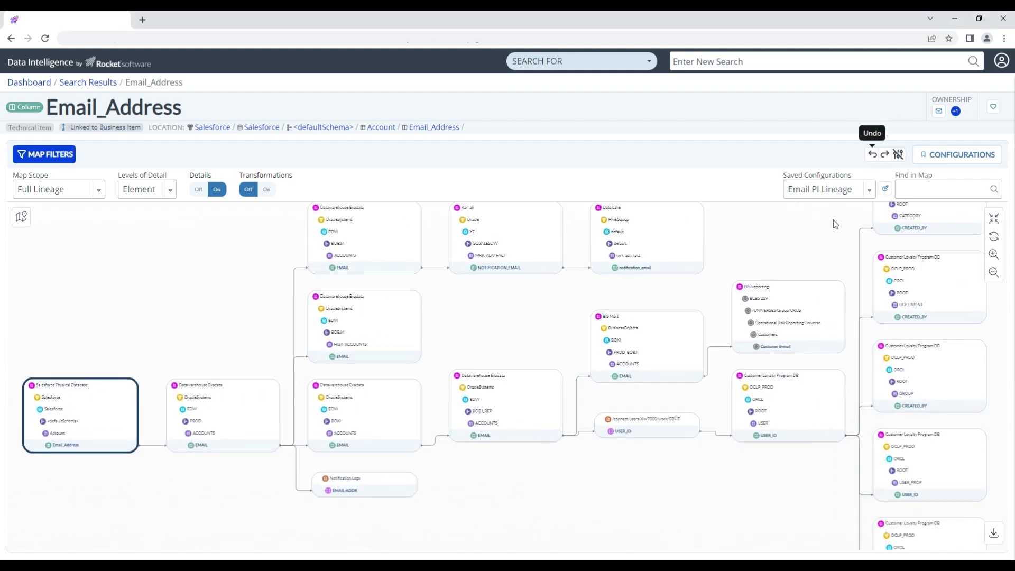
# Step: Switch to Application Relationships detail, export the map as PDF, and open the file
pyautogui.click(173, 190)
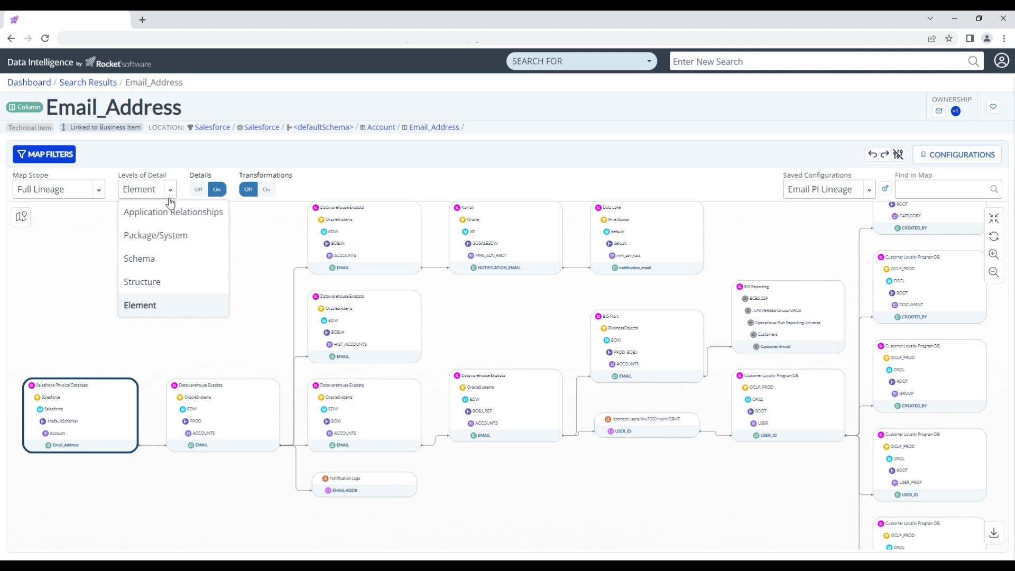
pyautogui.click(170, 211)
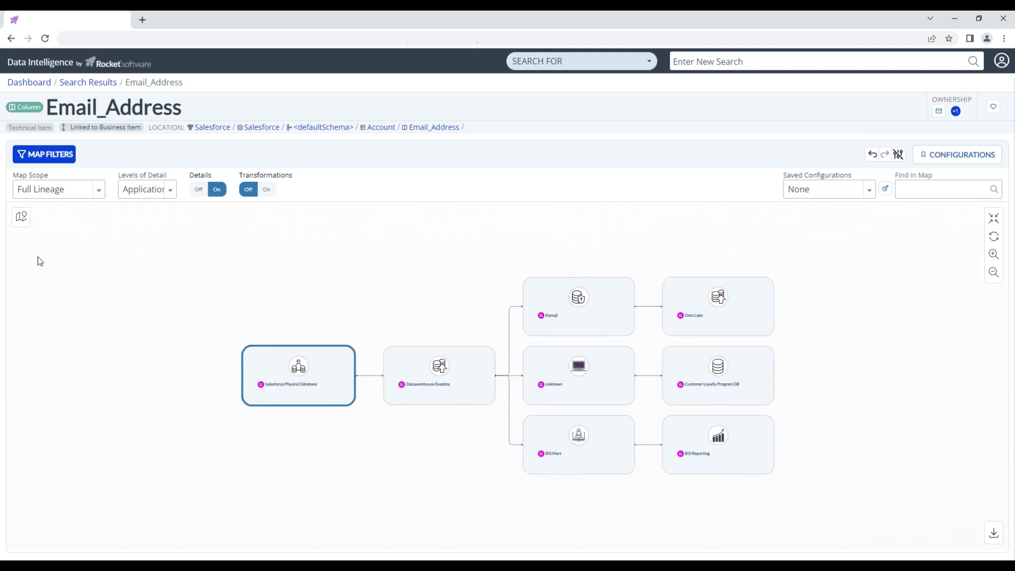
pyautogui.click(996, 534)
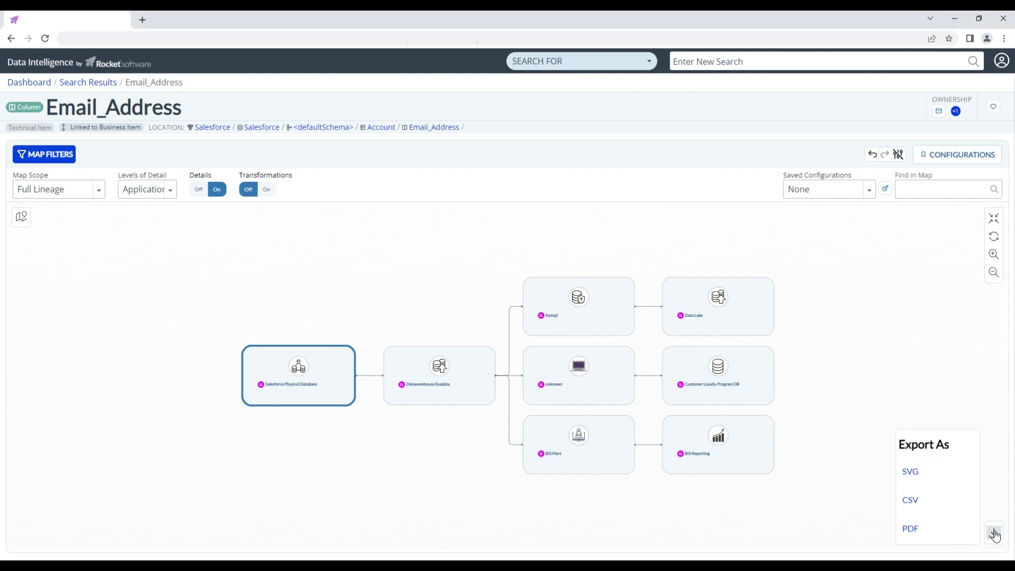
pyautogui.click(926, 530)
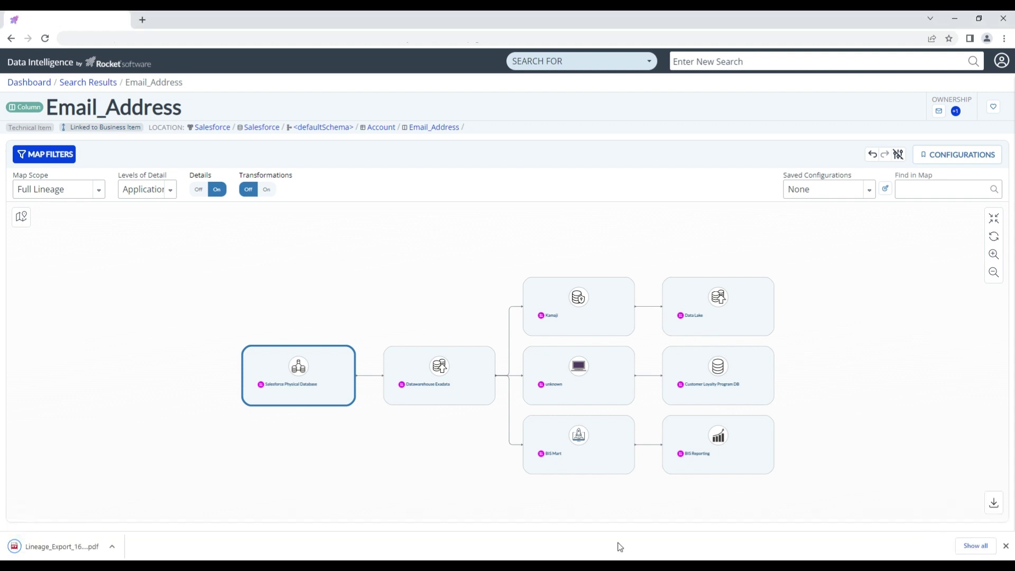
pyautogui.click(46, 545)
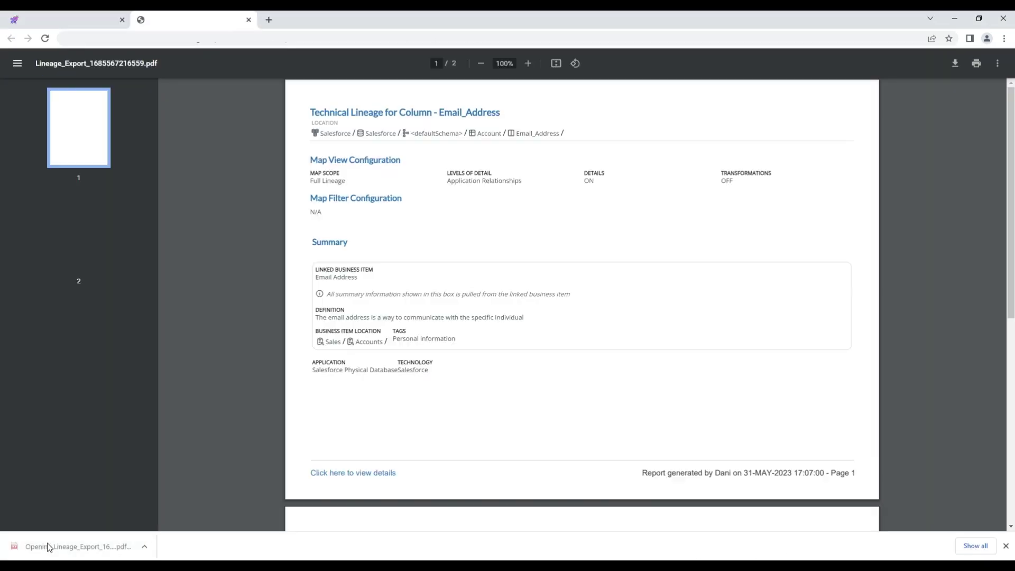
pyautogui.scroll(-2, 545, 399)
pyautogui.scroll(-1, 546, 400)
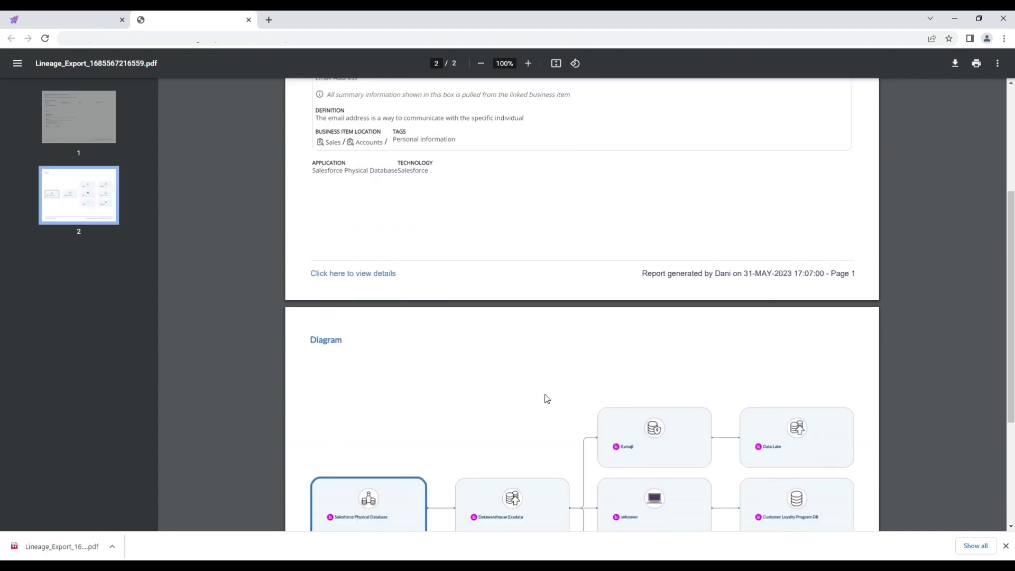
pyautogui.scroll(-1, 546, 399)
pyautogui.scroll(-1, 546, 398)
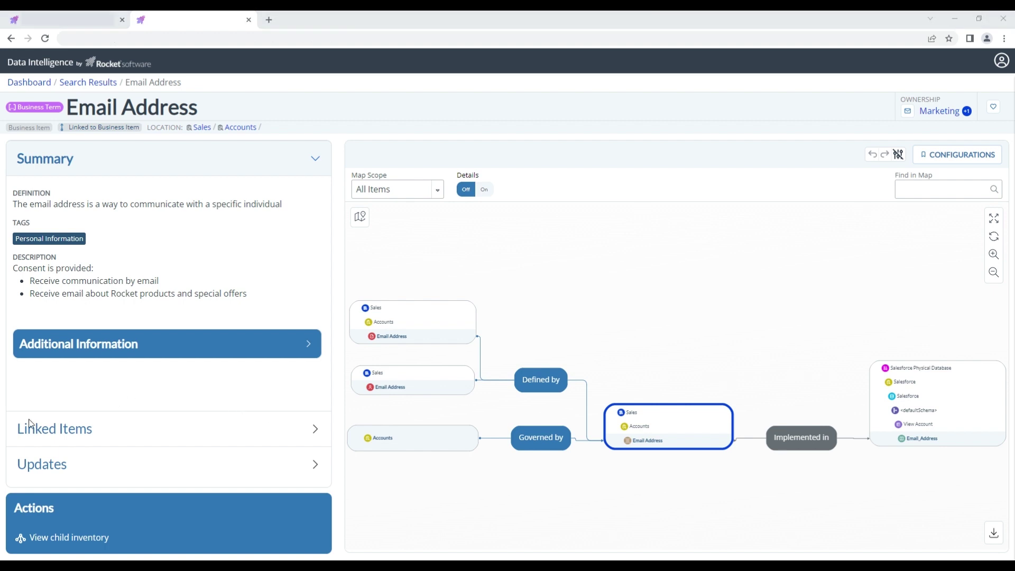
# Step: Show the Email Address term's linked items and limit its map scope to Linked Business Items
pyautogui.click(268, 430)
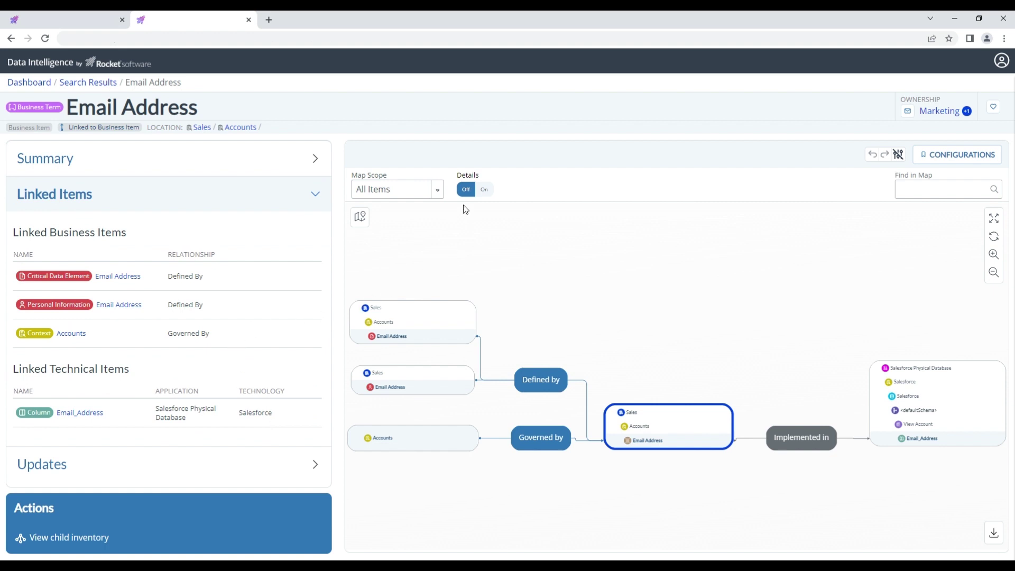
pyautogui.click(437, 194)
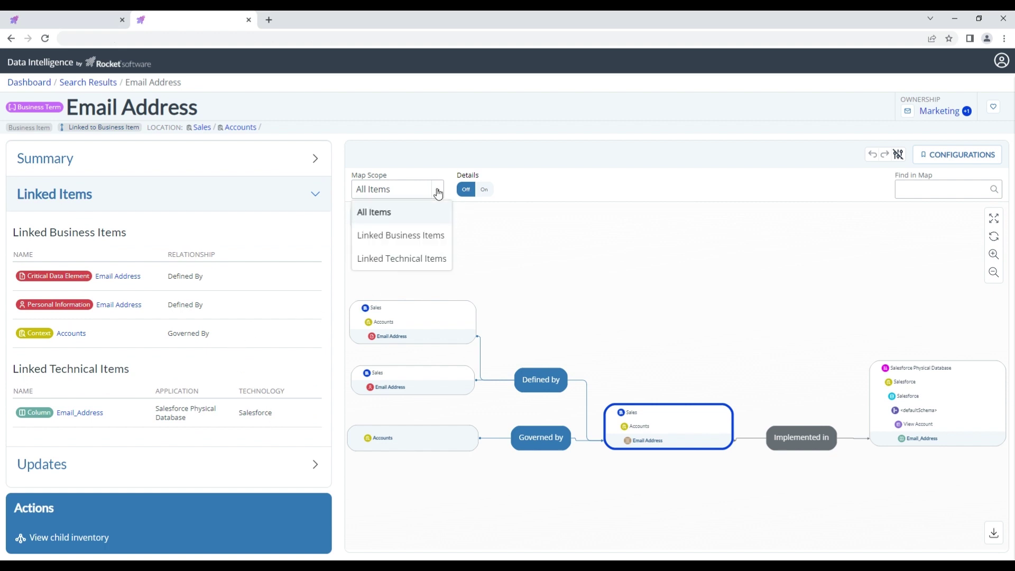
pyautogui.click(429, 236)
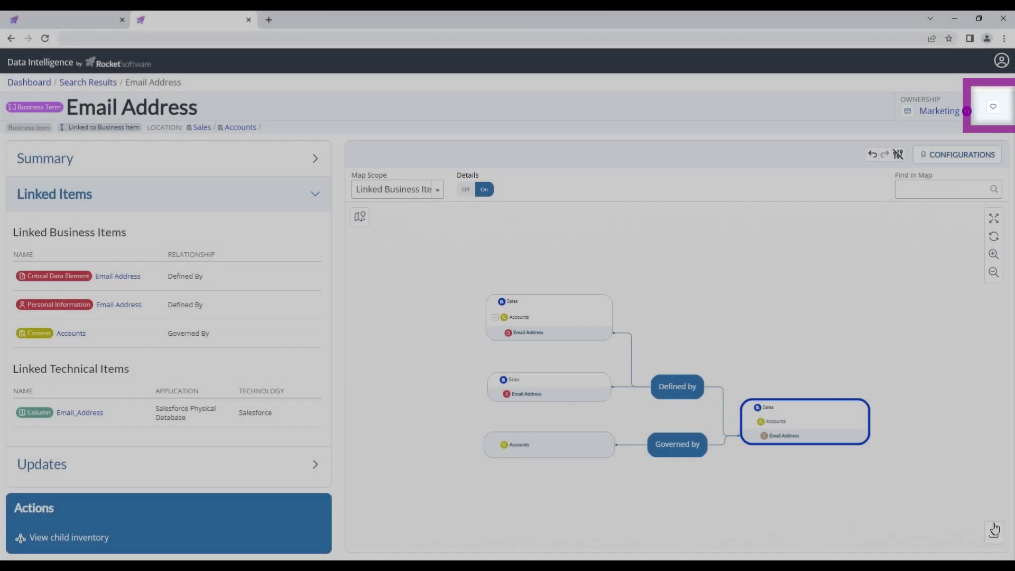
# Step: Bring up the Export As menu with SVG, CSV and PDF options for the linked business items map
pyautogui.click(996, 533)
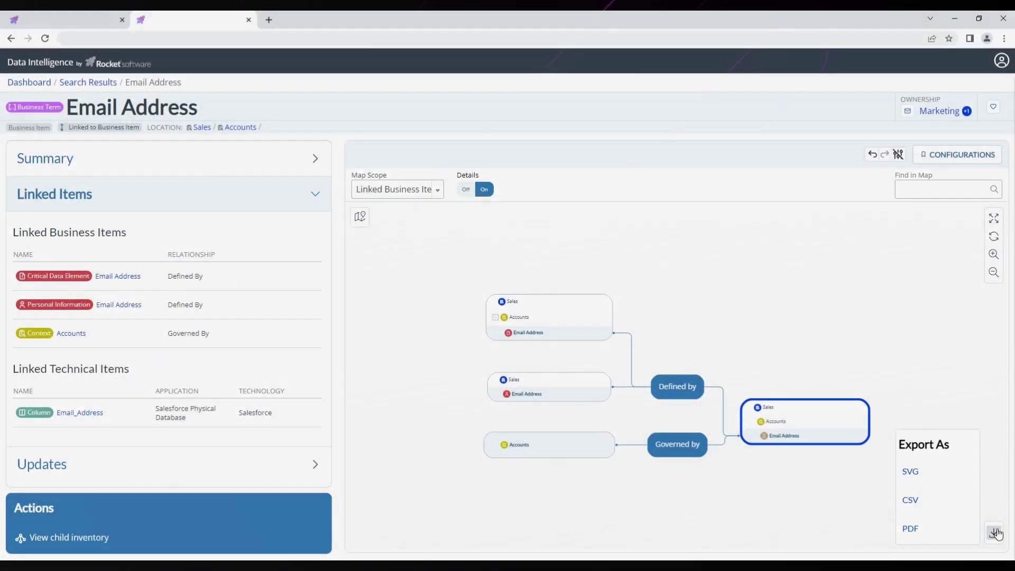